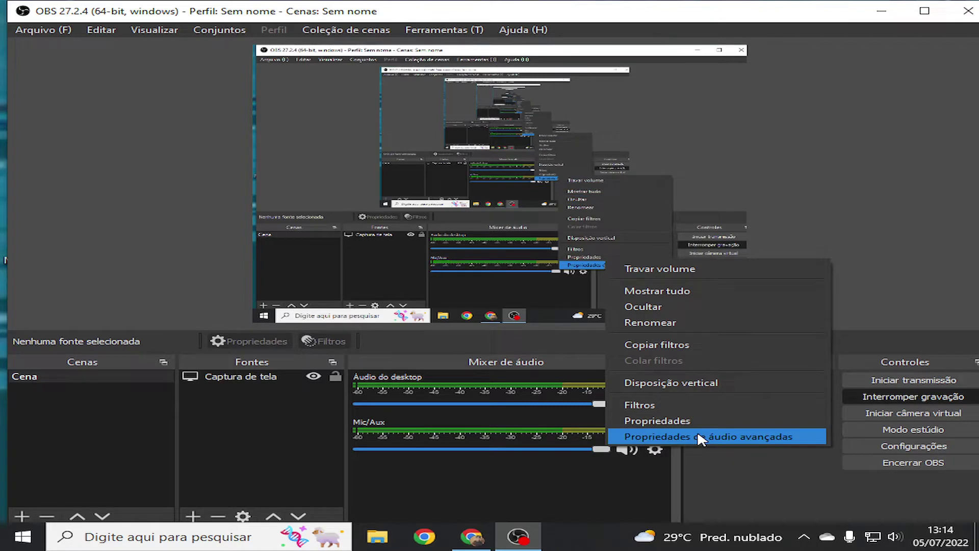
- Look over the advanced audio properties of the audio sources, close them and minimize the recording program
{"action": "left_click", "coordinate": [703, 433]}
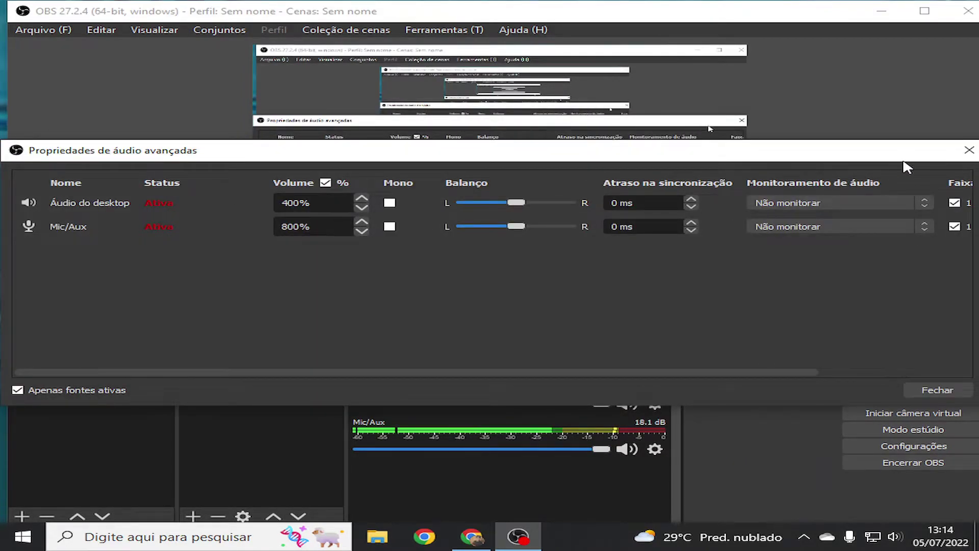
{"action": "left_click", "coordinate": [969, 150]}
{"action": "left_click", "coordinate": [873, 18]}
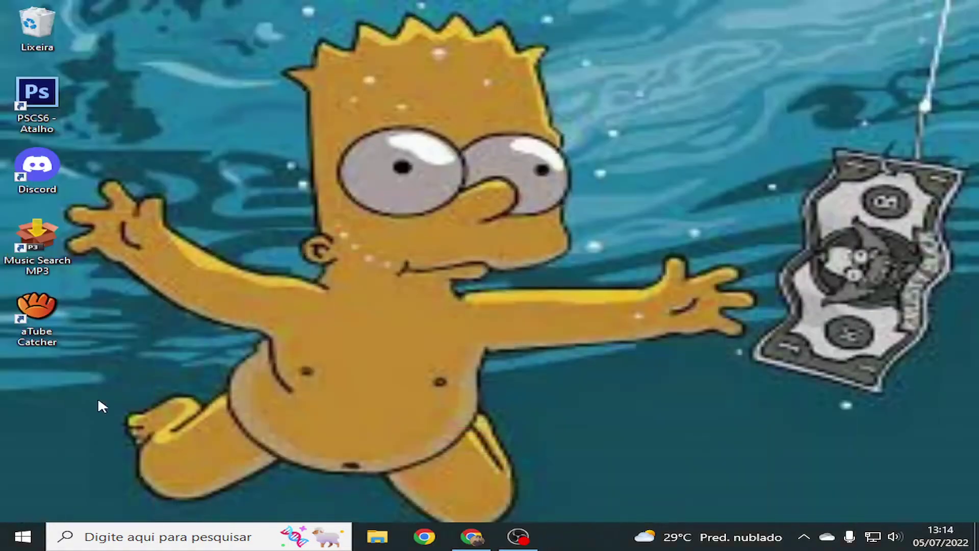
- Switch to Google Chrome and search Google for "requisitos"
{"action": "left_click", "coordinate": [464, 536]}
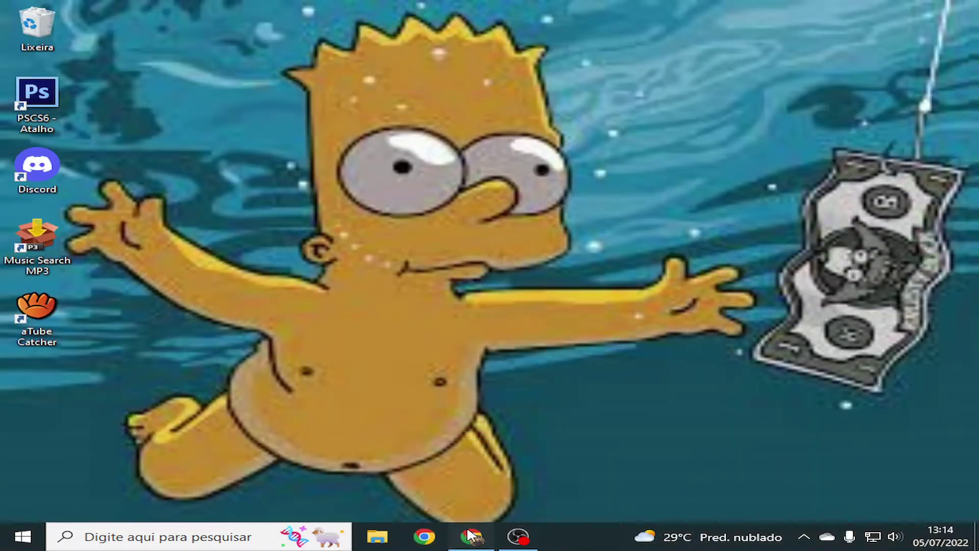
{"action": "left_click", "coordinate": [478, 309]}
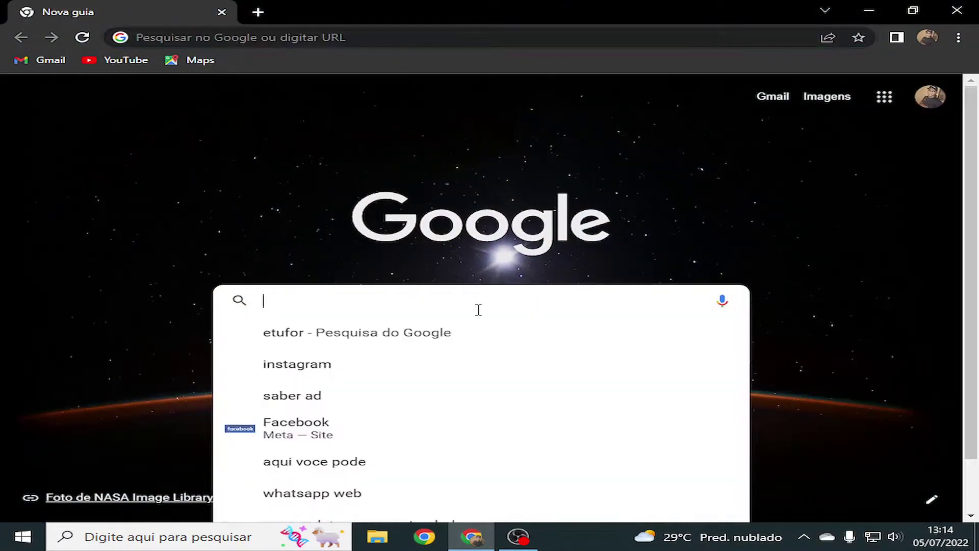
{"action": "type", "text": "re"}
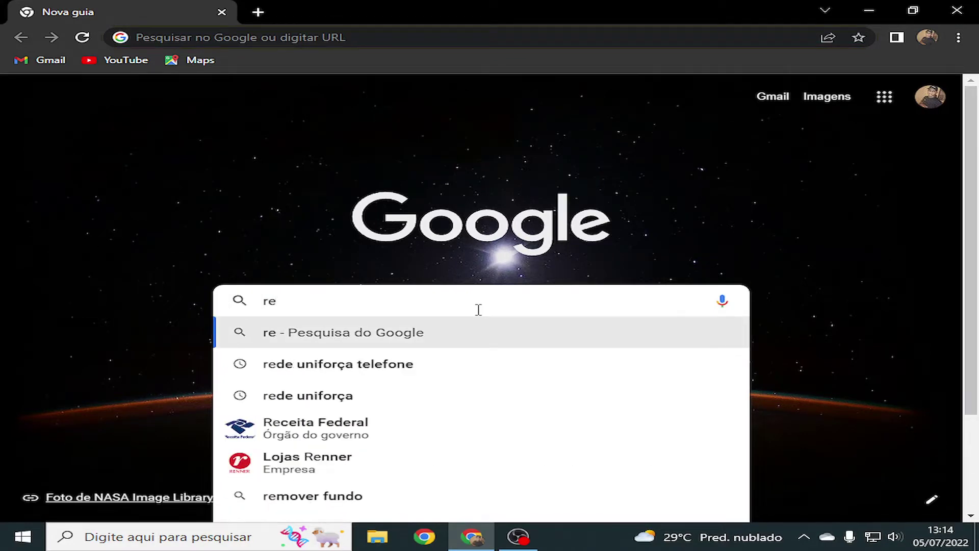
{"action": "type", "text": "quui"}
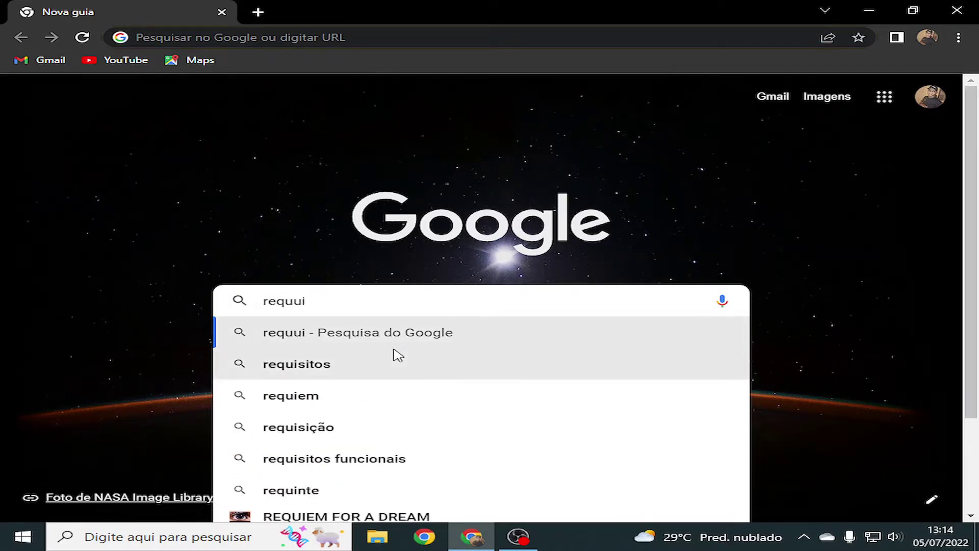
{"action": "left_click", "coordinate": [370, 377]}
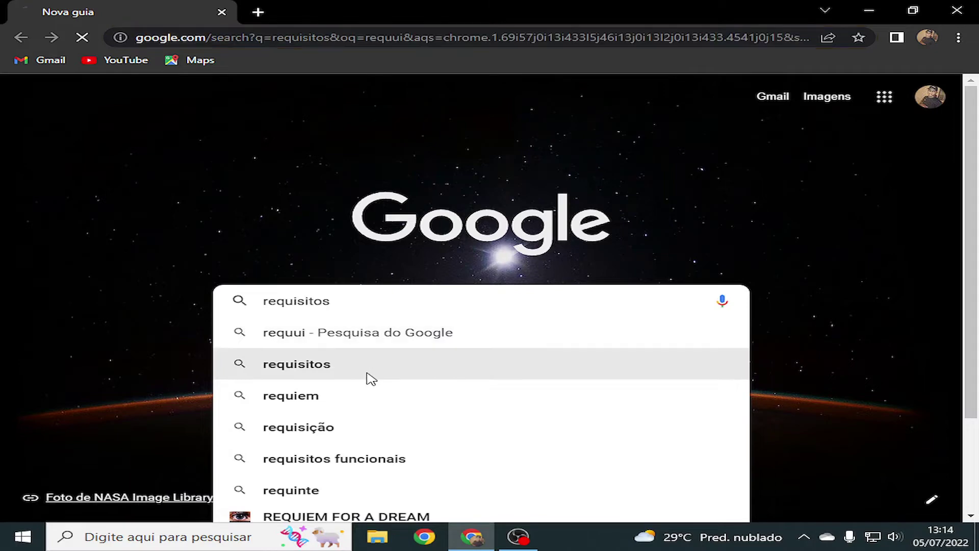
- Refine the Google search to "requisitos minimos gta 5"
{"action": "left_click", "coordinate": [322, 114]}
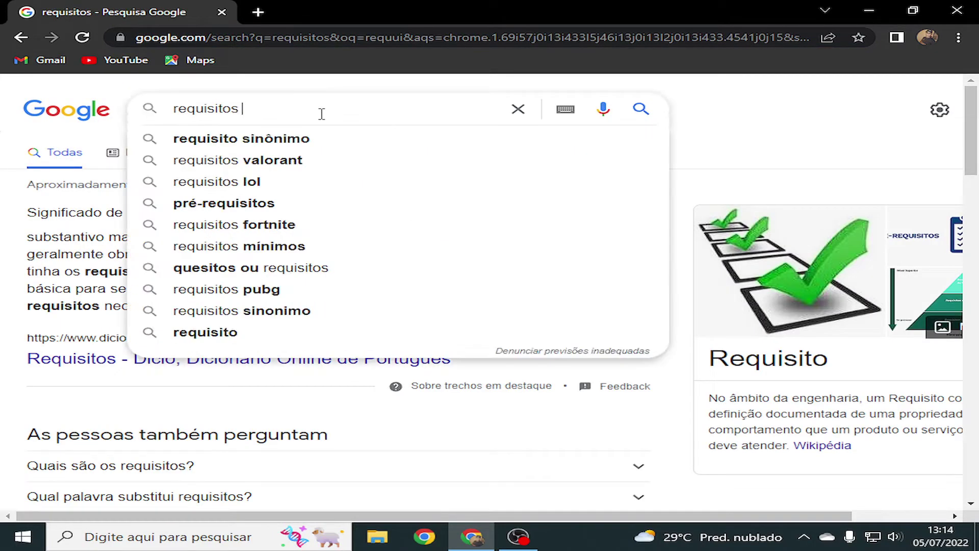
{"action": "type", "text": "minim"}
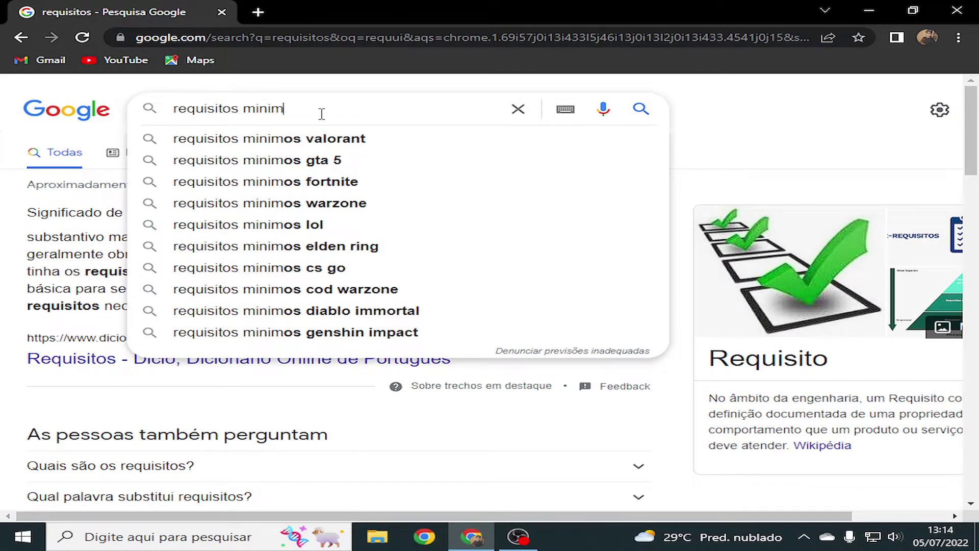
{"action": "type", "text": "os"}
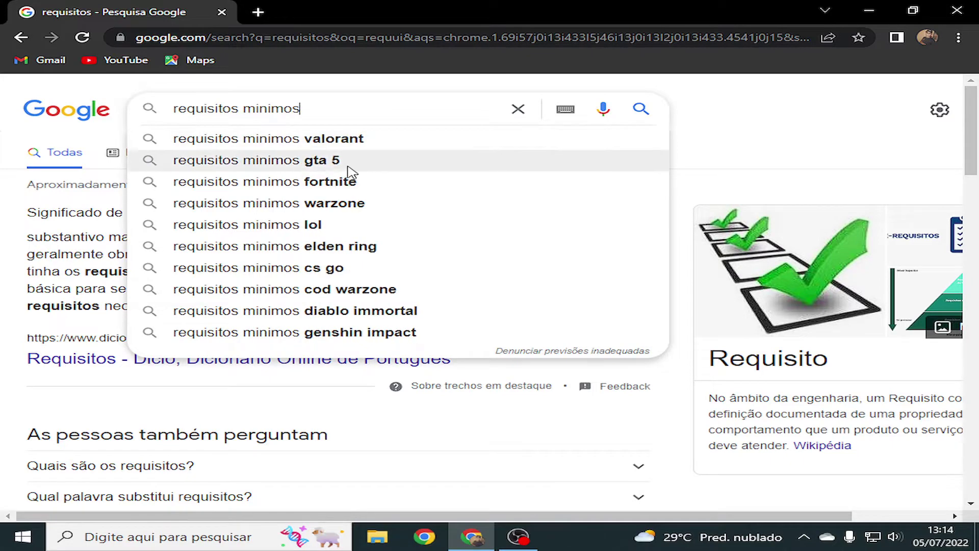
{"action": "left_click", "coordinate": [345, 168]}
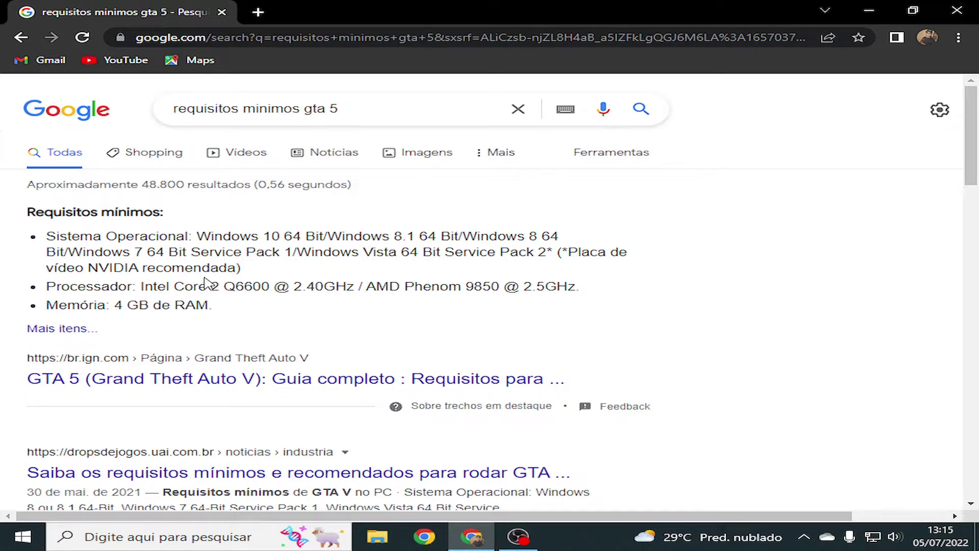
- Select "Core 2 Q6600" in the requirements excerpt, and open the full IGN list to read GTA 5's minimum and recommended PC requirements
{"action": "left_click_drag", "start_coordinate": [270, 288], "coordinate": [176, 296]}
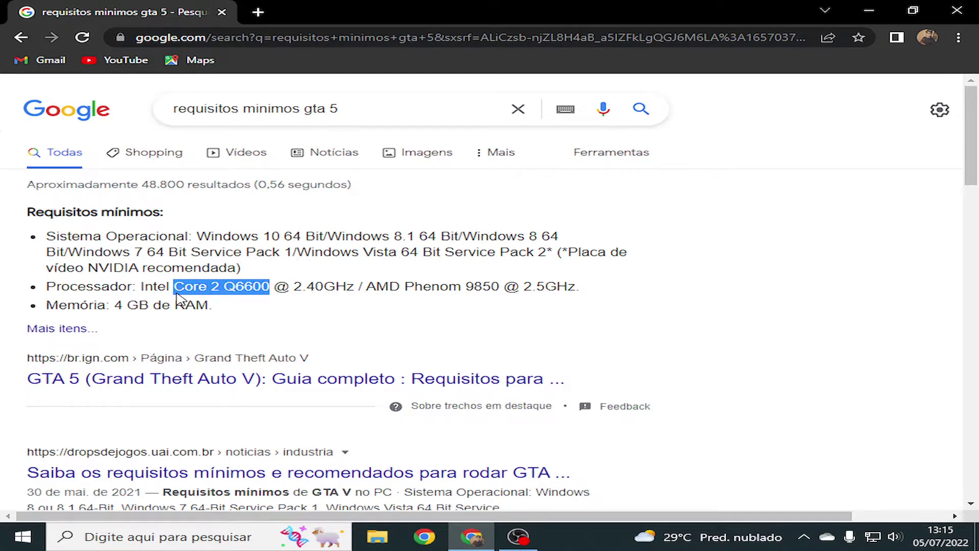
{"action": "left_click", "coordinate": [49, 329]}
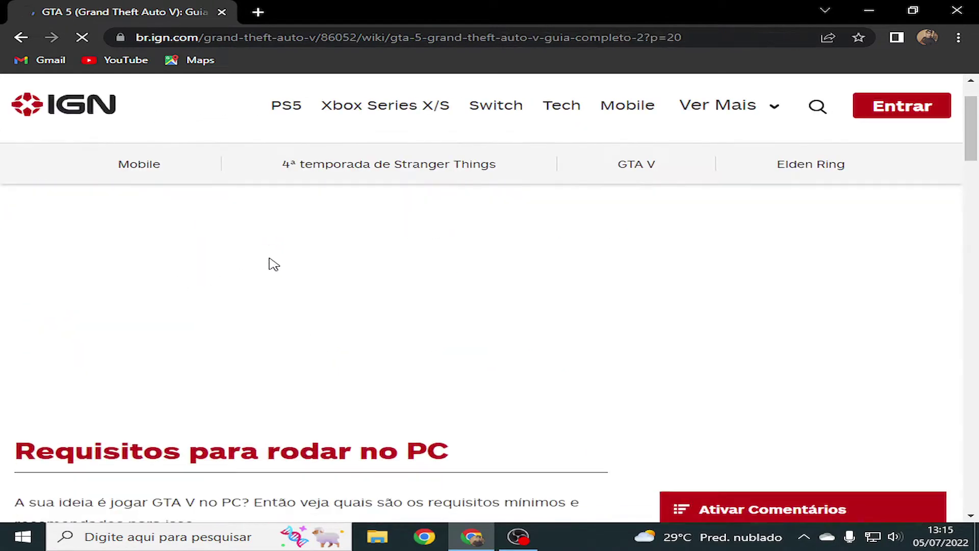
{"action": "scroll", "coordinate": [153, 294], "scroll_direction": "down", "scroll_amount": 1}
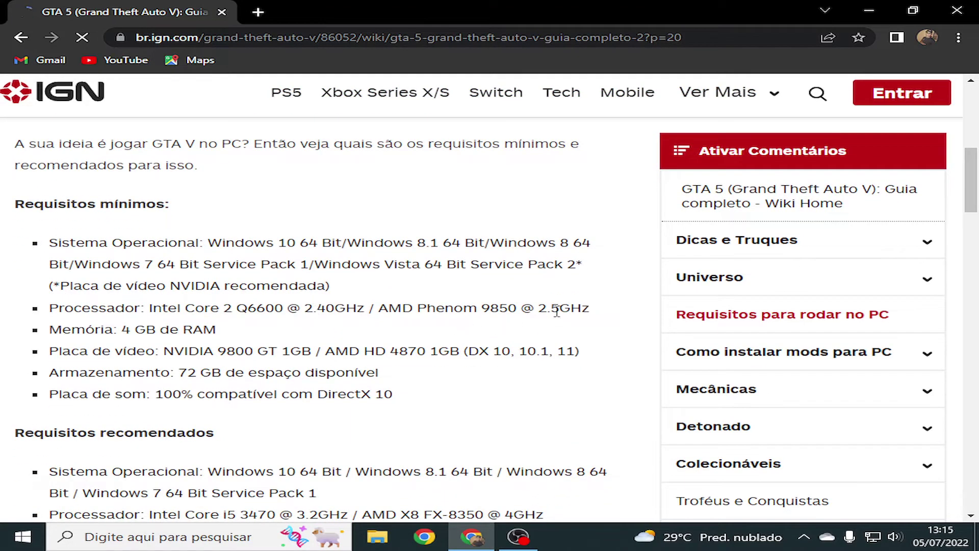
{"action": "scroll", "coordinate": [231, 354], "scroll_direction": "down", "scroll_amount": 1}
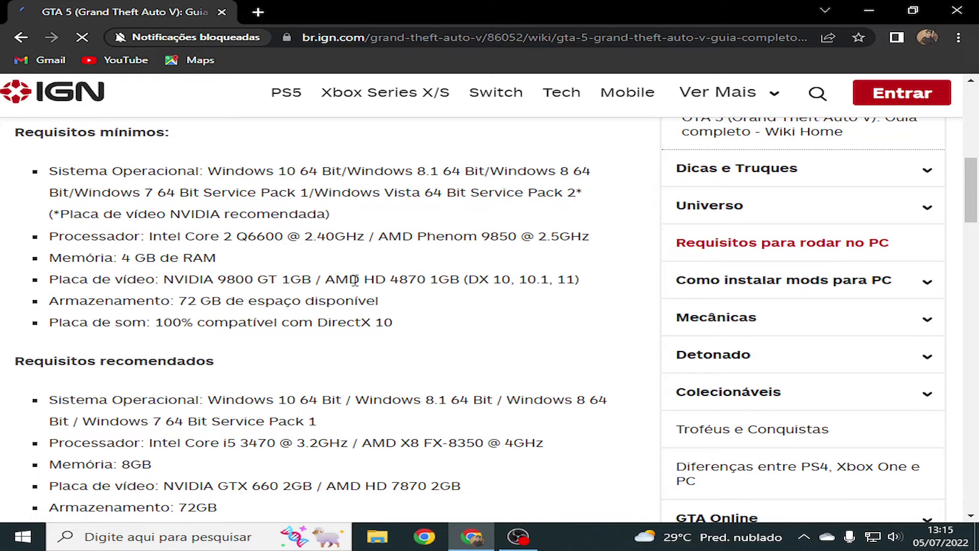
{"action": "scroll", "coordinate": [352, 284], "scroll_direction": "down", "scroll_amount": 2}
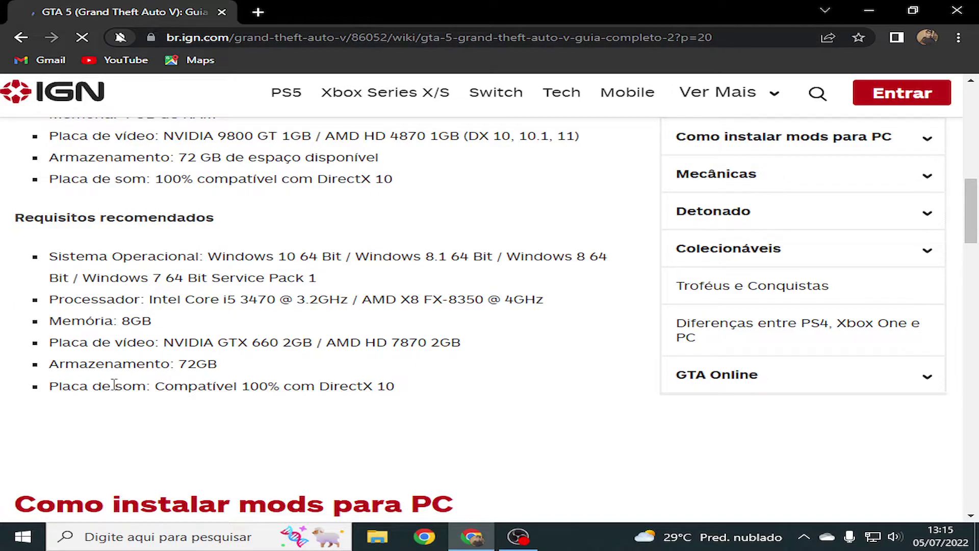
{"action": "scroll", "coordinate": [264, 345], "scroll_direction": "down", "scroll_amount": 4}
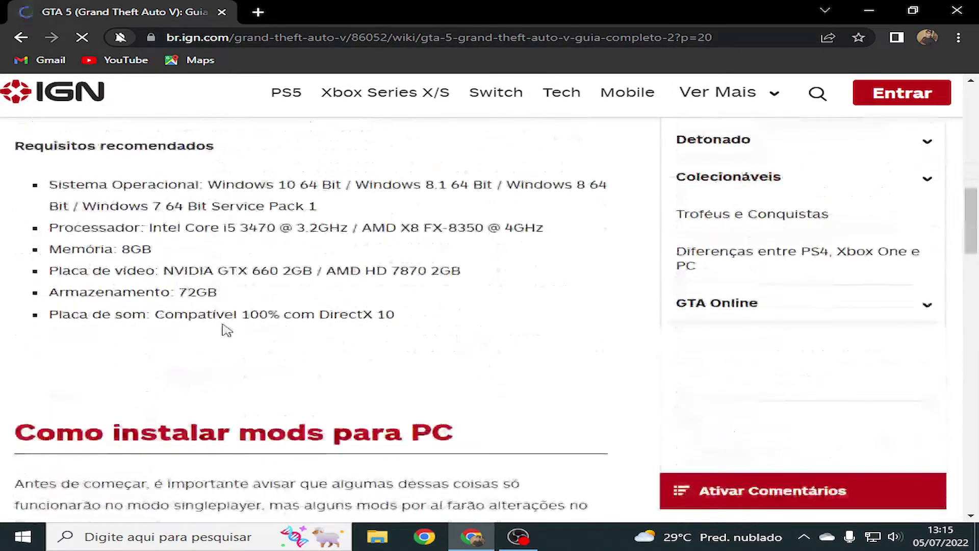
{"action": "scroll", "coordinate": [416, 327], "scroll_direction": "up", "scroll_amount": 8}
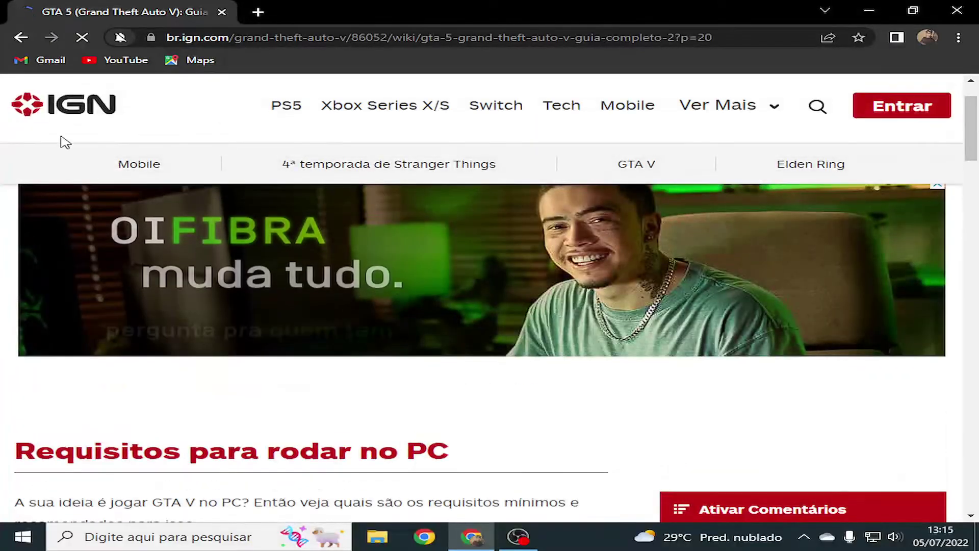
- Return to the Google results, search for "Core 2 Q6600" and look through the processor's store offers
{"action": "left_click", "coordinate": [22, 39]}
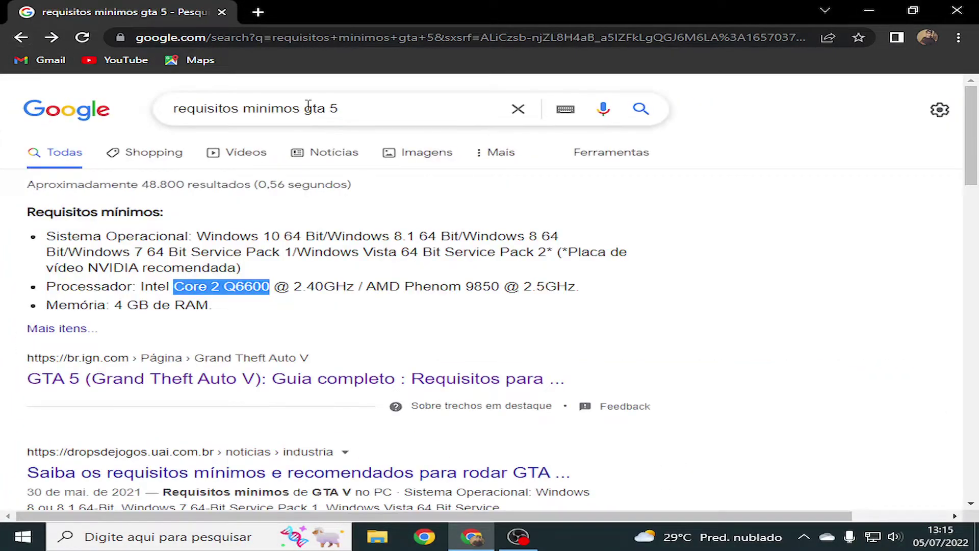
{"action": "left_click", "coordinate": [355, 105]}
{"action": "key", "text": "ctrl+a"}
{"action": "type", "text": "Core 2 Q6600"}
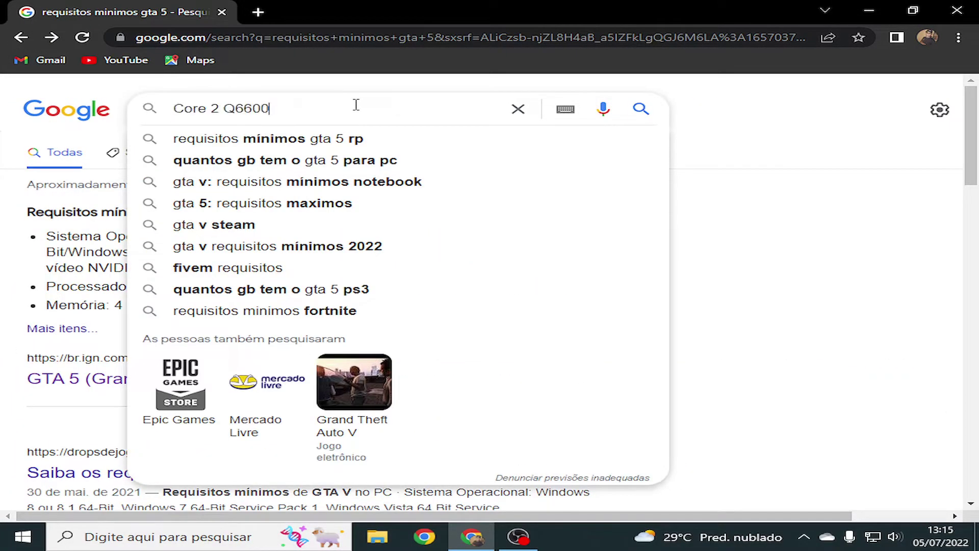
{"action": "key", "text": "Return"}
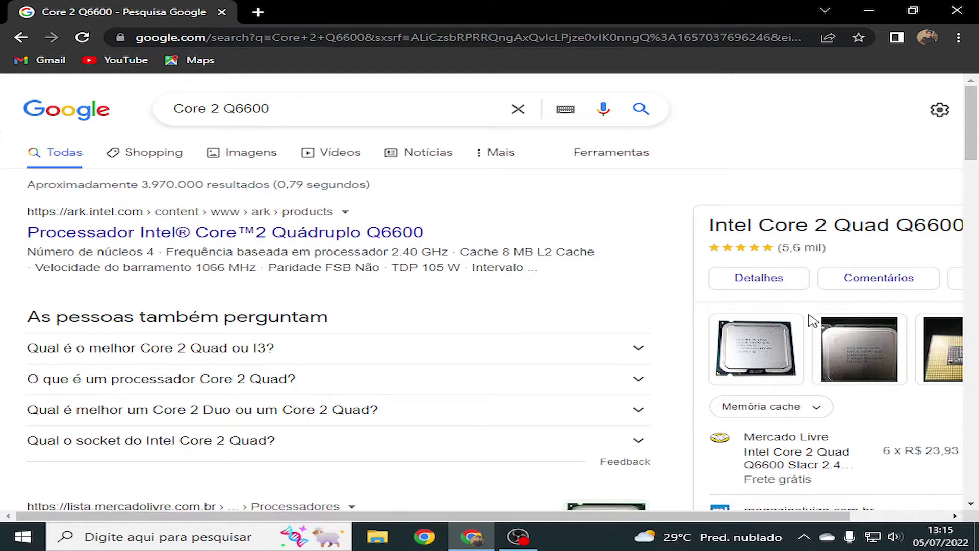
{"action": "scroll", "coordinate": [760, 316], "scroll_direction": "down", "scroll_amount": 4}
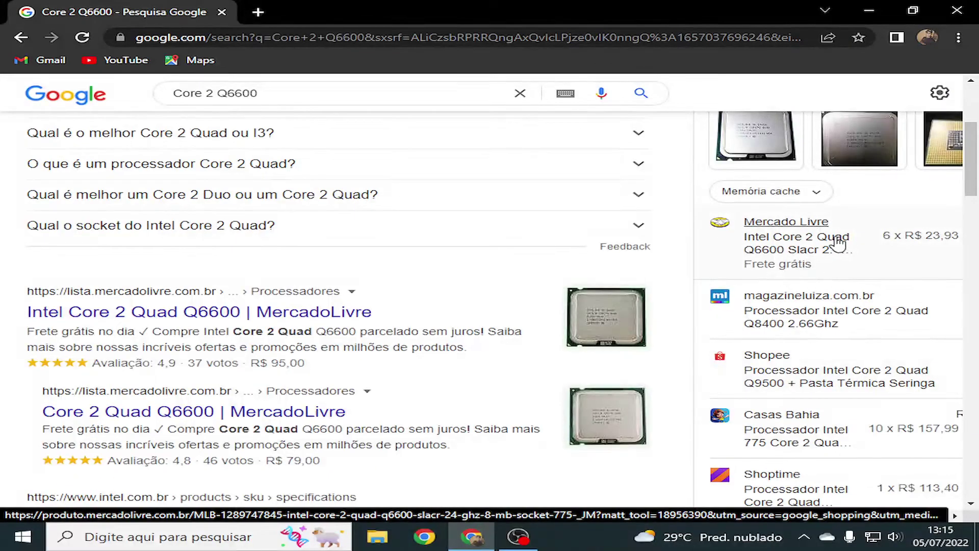
{"action": "scroll", "coordinate": [885, 253], "scroll_direction": "up", "scroll_amount": 3}
{"action": "scroll", "coordinate": [885, 252], "scroll_direction": "up", "scroll_amount": 2}
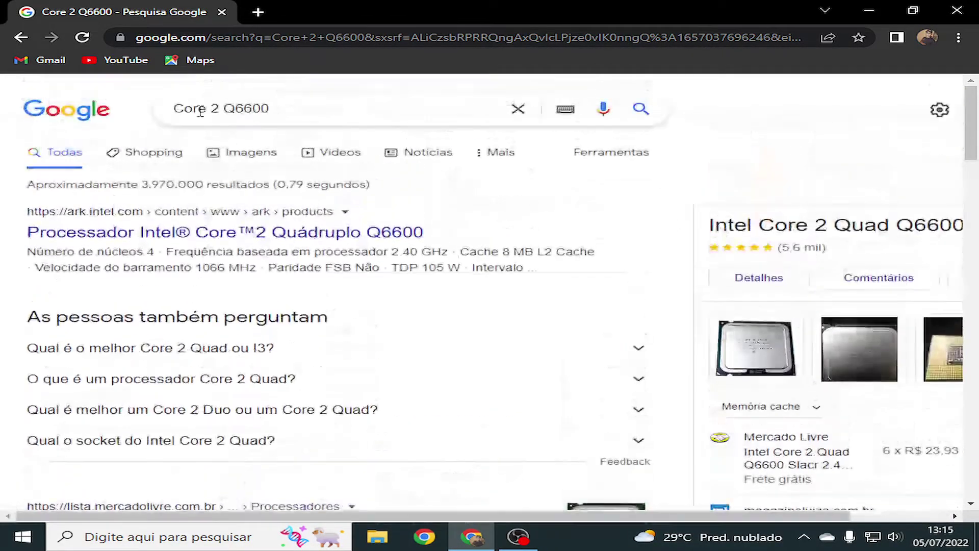
- Replace the query and search Google for "requisitos minimos para fivem"
{"action": "left_click_drag", "start_coordinate": [319, 109], "coordinate": [83, 121]}
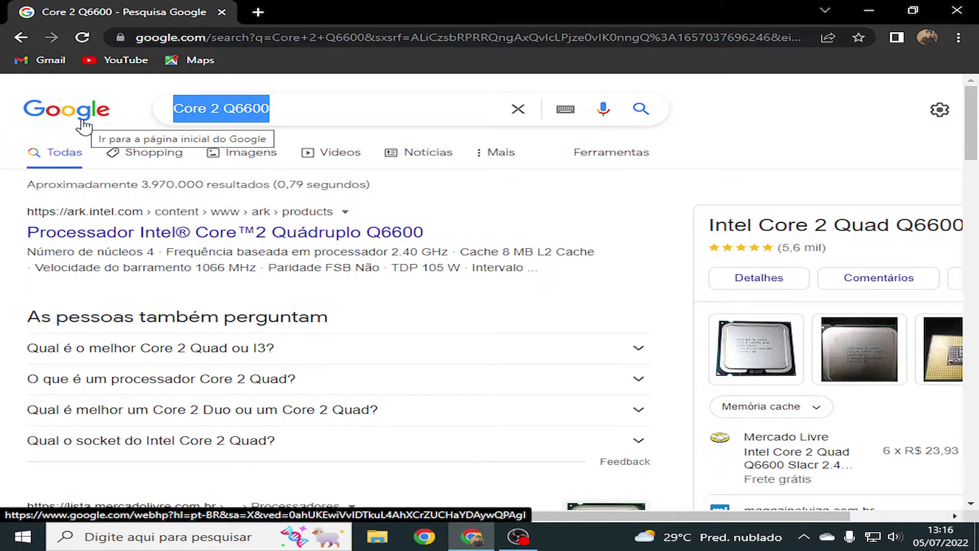
{"action": "type", "text": "requ"}
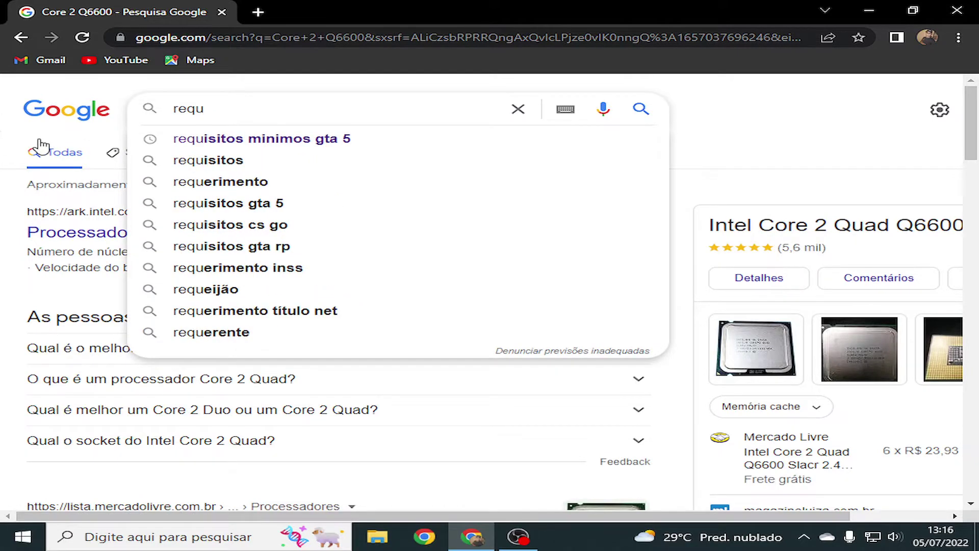
{"action": "type", "text": "isi"}
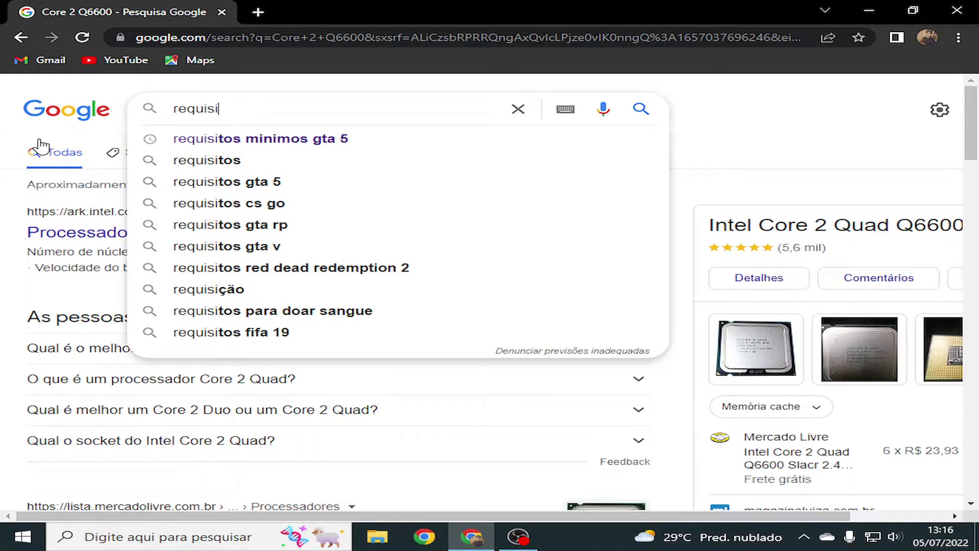
{"action": "type", "text": "to"}
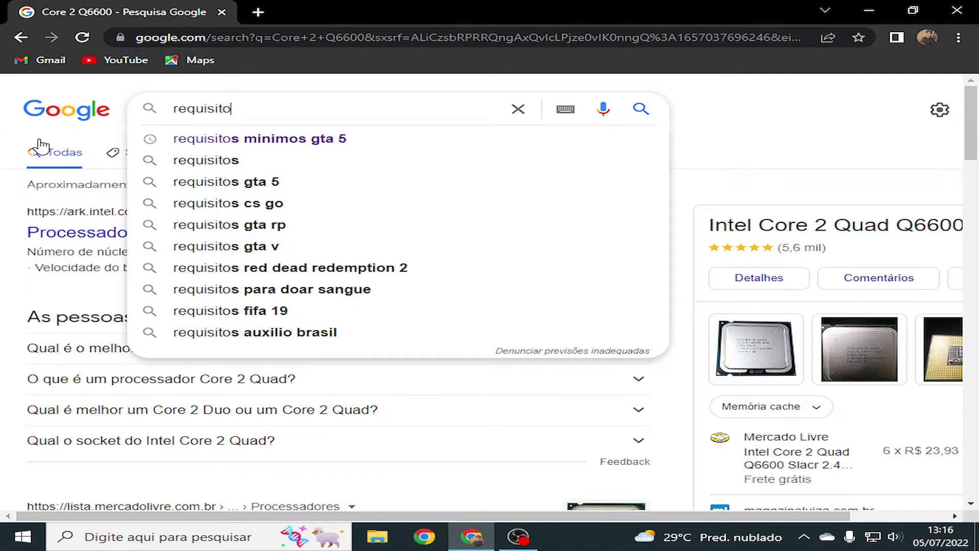
{"action": "type", "text": "s m"}
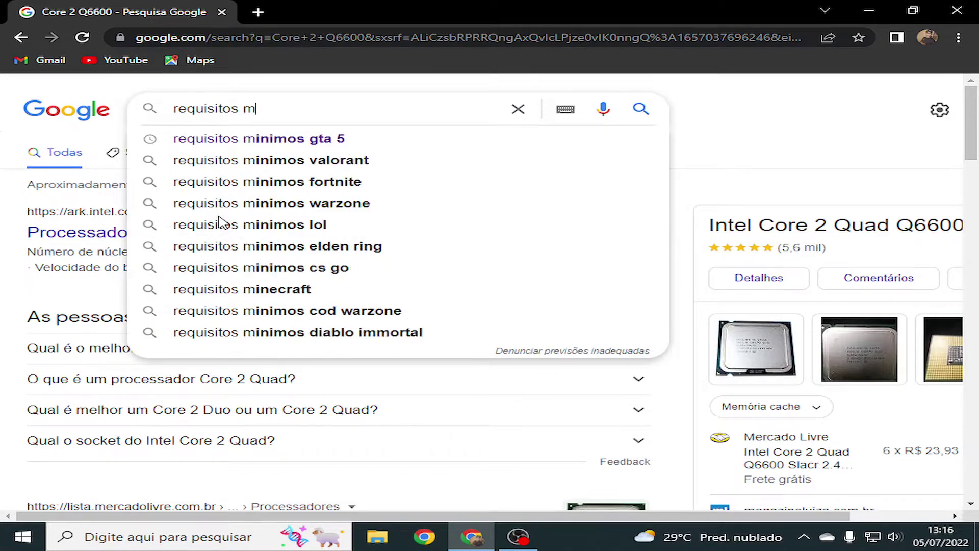
{"action": "type", "text": "inimo"}
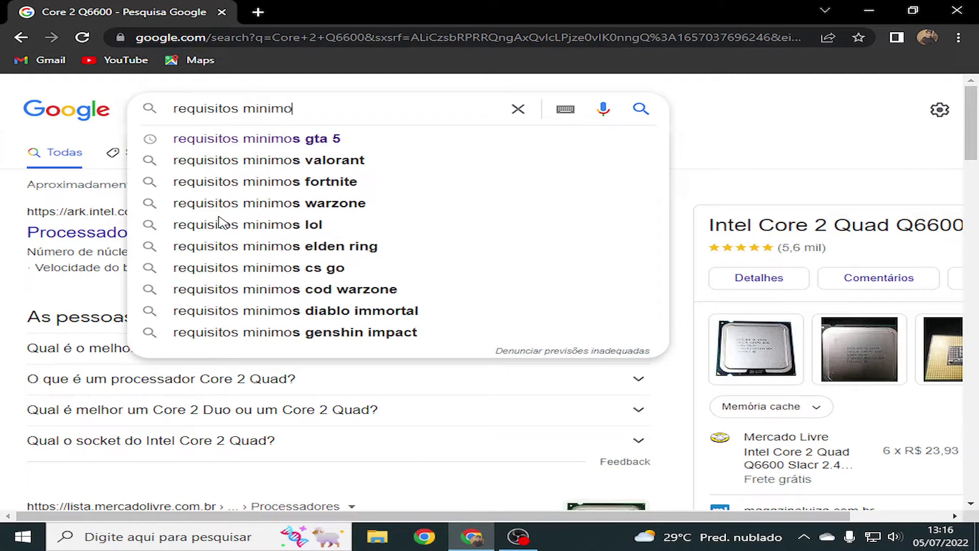
{"action": "type", "text": "s"}
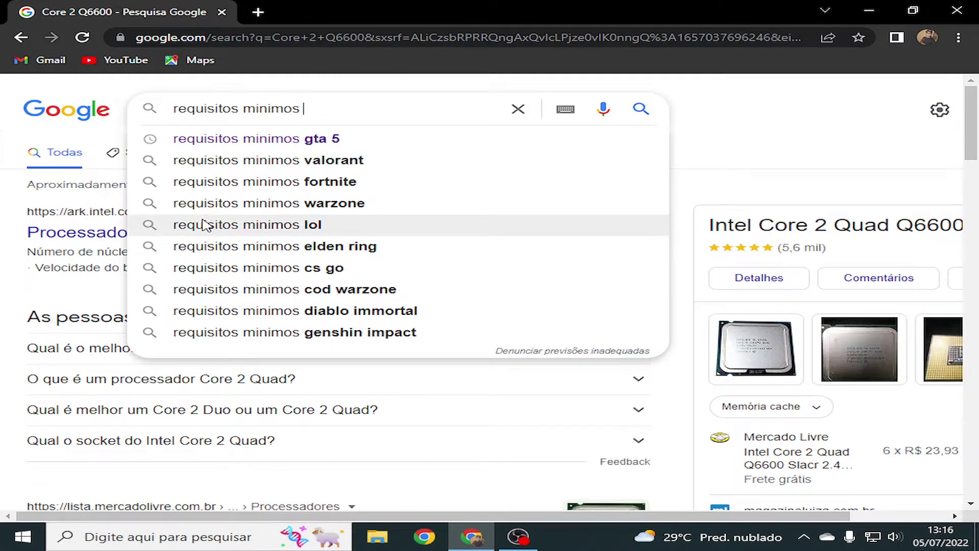
{"action": "type", "text": " pra"}
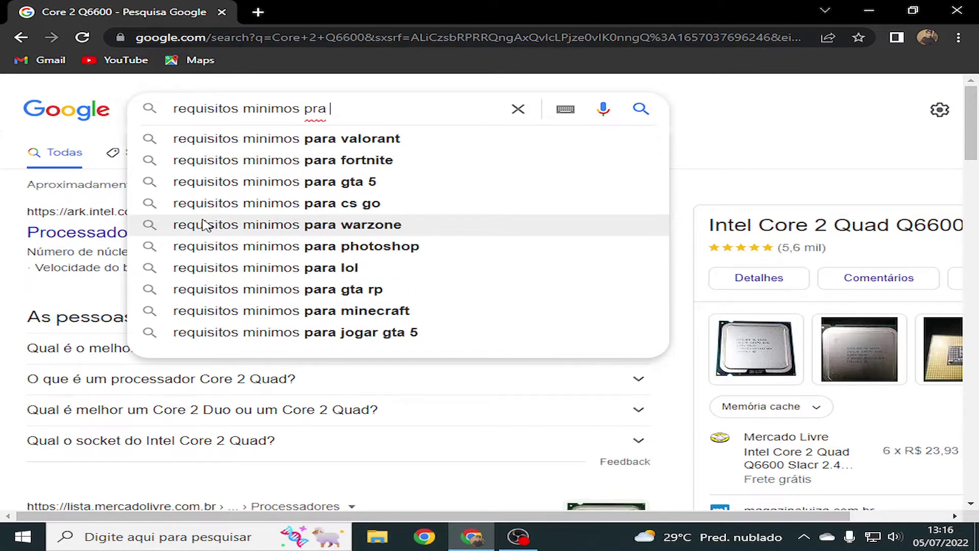
{"action": "type", "text": " f"}
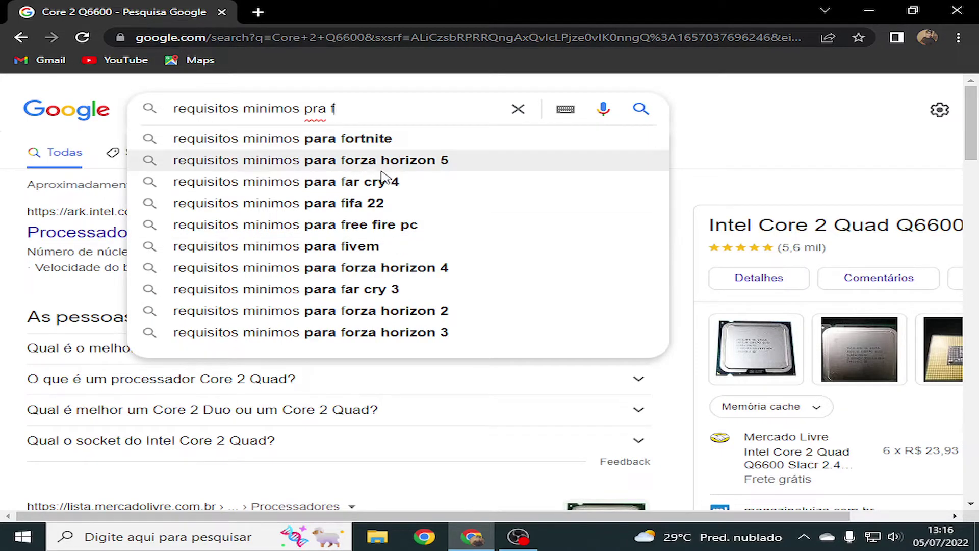
{"action": "left_click", "coordinate": [394, 253]}
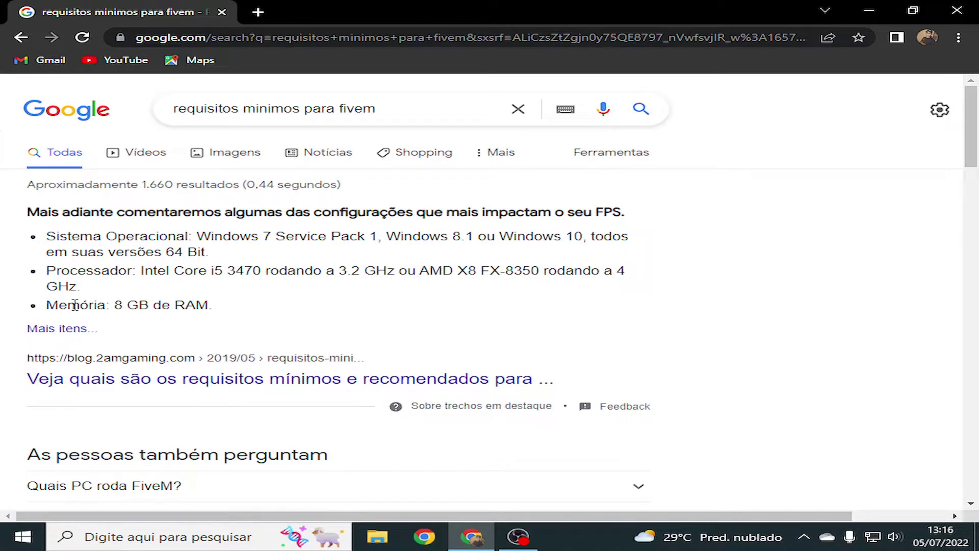
- Open the 2 A.M. Gaming article from the featured result and read its minimum and recommended GTA 5 requirements
{"action": "left_click", "coordinate": [71, 332]}
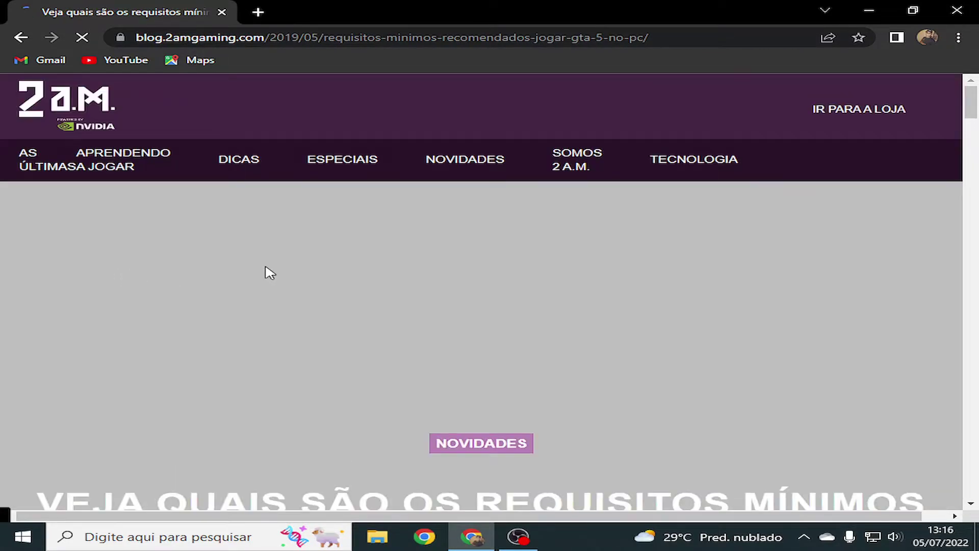
{"action": "scroll", "coordinate": [269, 268], "scroll_direction": "down", "scroll_amount": 5}
{"action": "scroll", "coordinate": [269, 268], "scroll_direction": "down", "scroll_amount": 15}
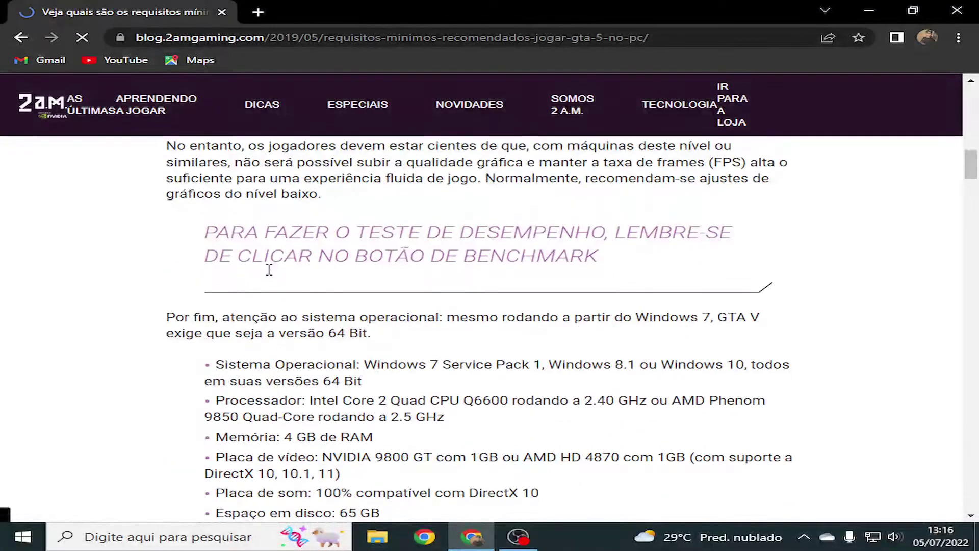
{"action": "scroll", "coordinate": [269, 285], "scroll_direction": "up", "scroll_amount": 3}
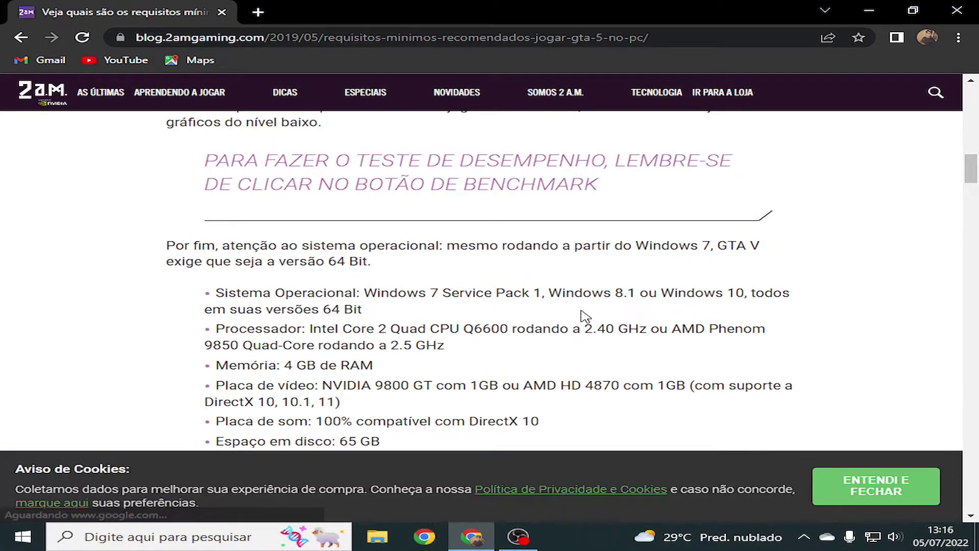
{"action": "scroll", "coordinate": [459, 311], "scroll_direction": "down", "scroll_amount": 1}
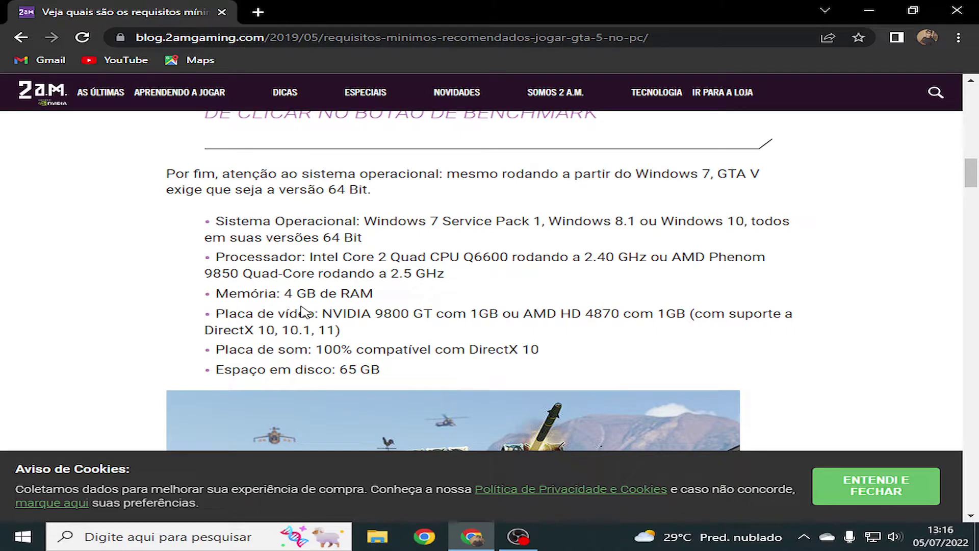
{"action": "scroll", "coordinate": [301, 306], "scroll_direction": "down", "scroll_amount": 1}
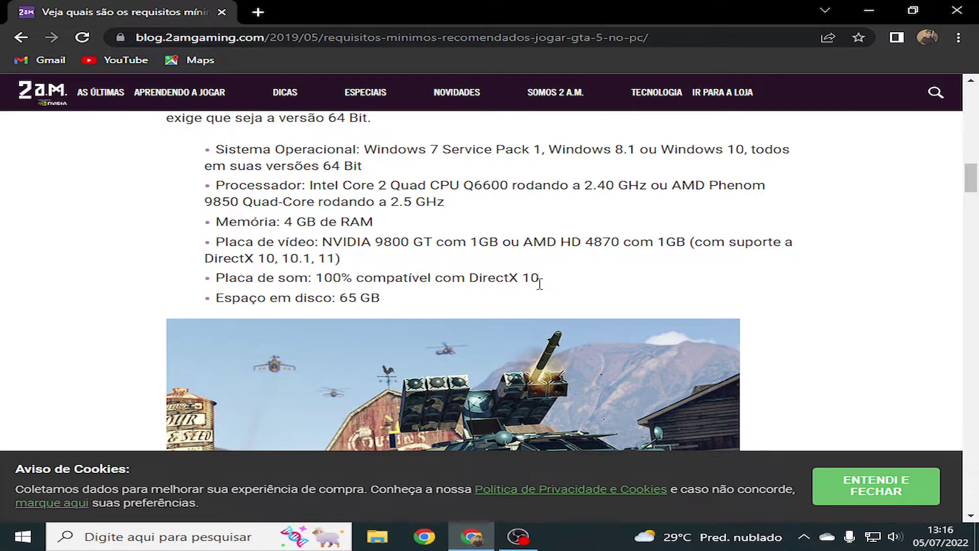
{"action": "scroll", "coordinate": [483, 284], "scroll_direction": "down", "scroll_amount": 1}
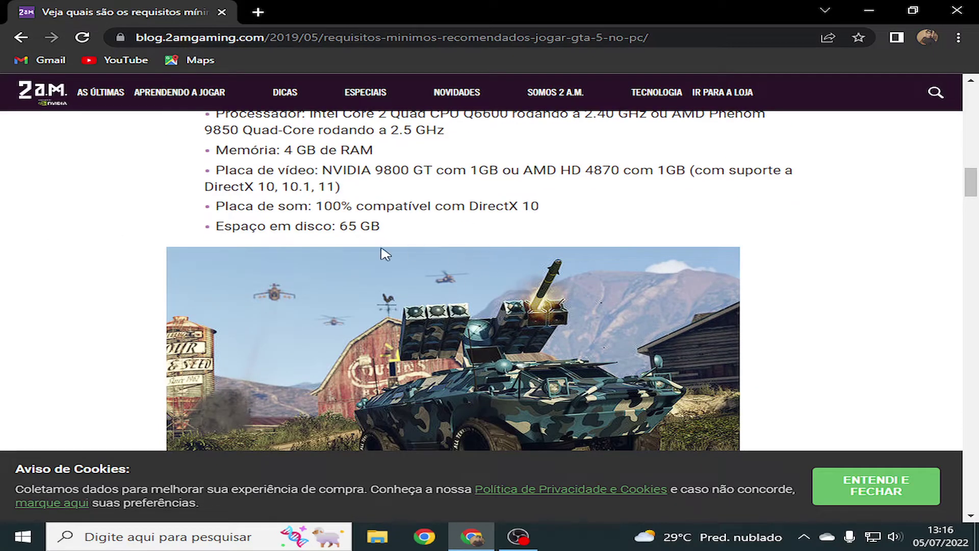
{"action": "scroll", "coordinate": [385, 254], "scroll_direction": "down", "scroll_amount": 8}
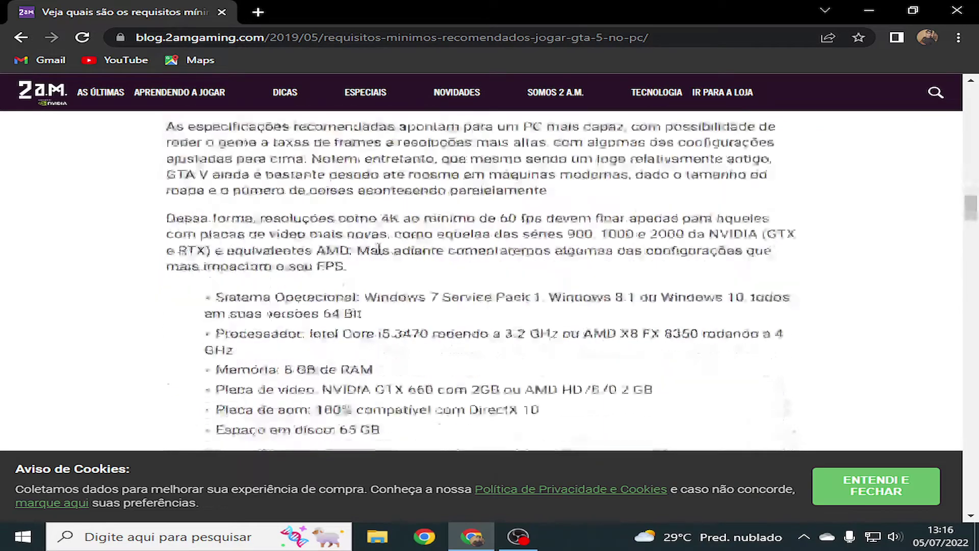
{"action": "scroll", "coordinate": [329, 250], "scroll_direction": "down", "scroll_amount": 12}
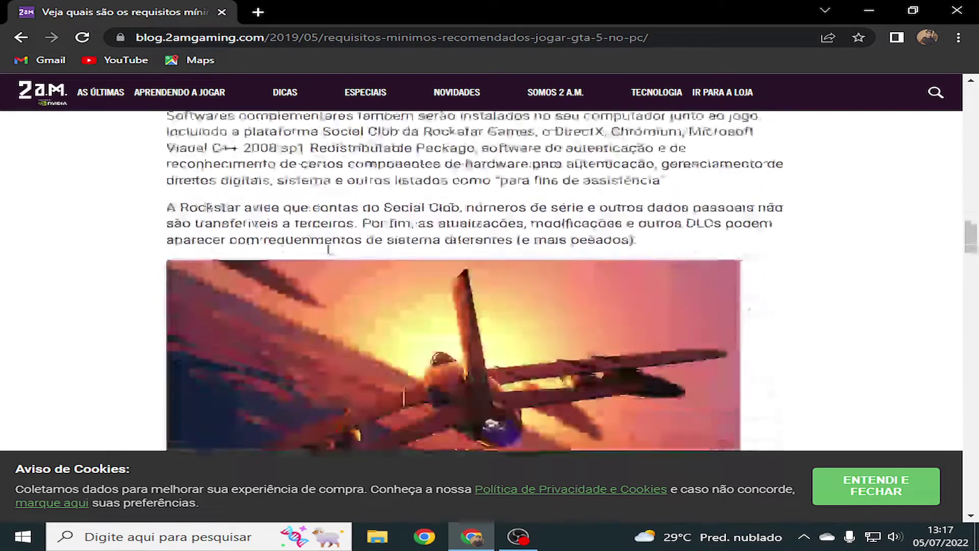
{"action": "scroll", "coordinate": [328, 249], "scroll_direction": "down", "scroll_amount": 15}
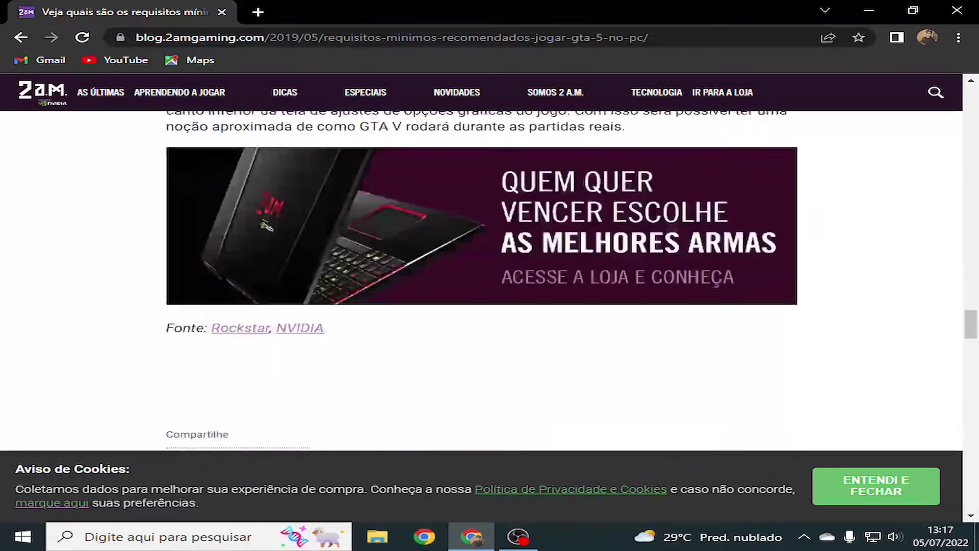
{"action": "scroll", "coordinate": [328, 249], "scroll_direction": "down", "scroll_amount": 8}
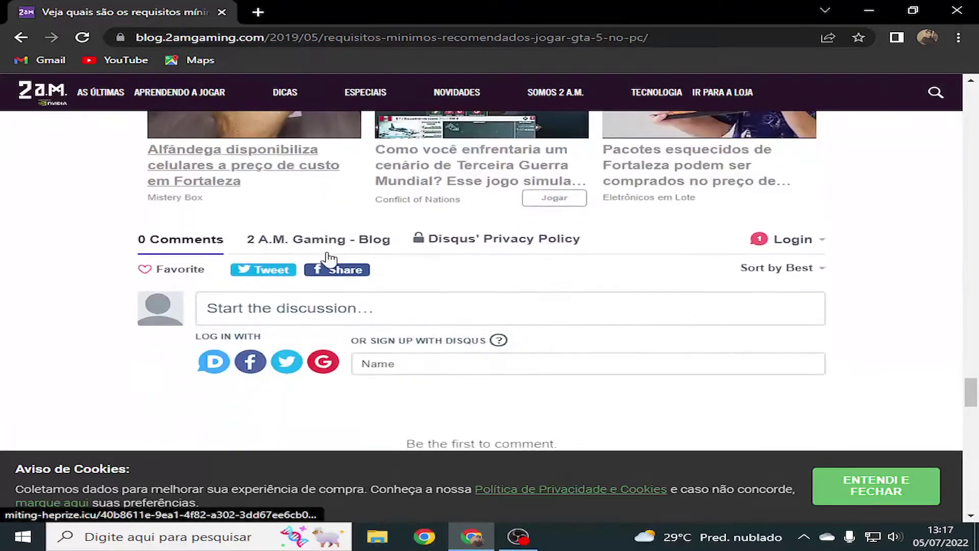
- Close the browser and launch FiveM, dismissing its account sign-in prompt
{"action": "left_click", "coordinate": [221, 12]}
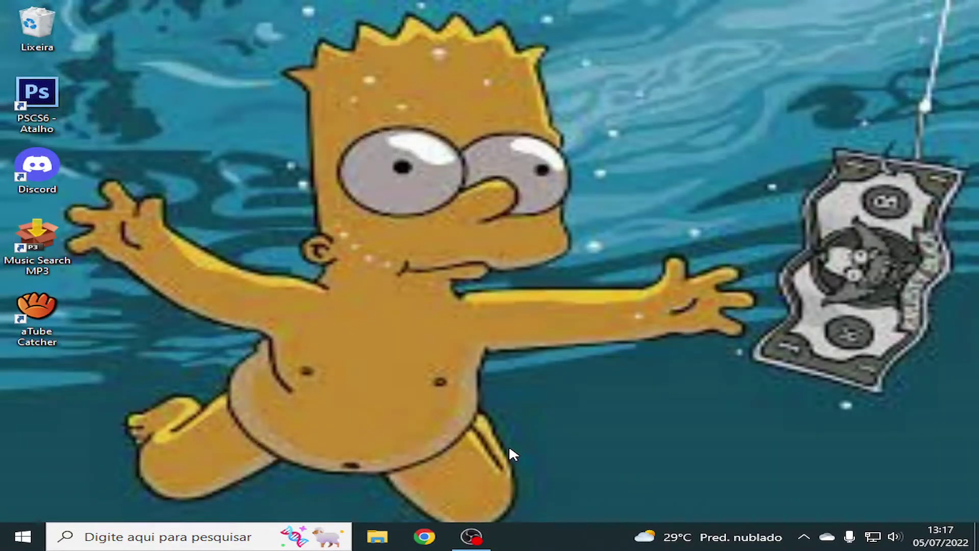
{"action": "left_click", "coordinate": [98, 546]}
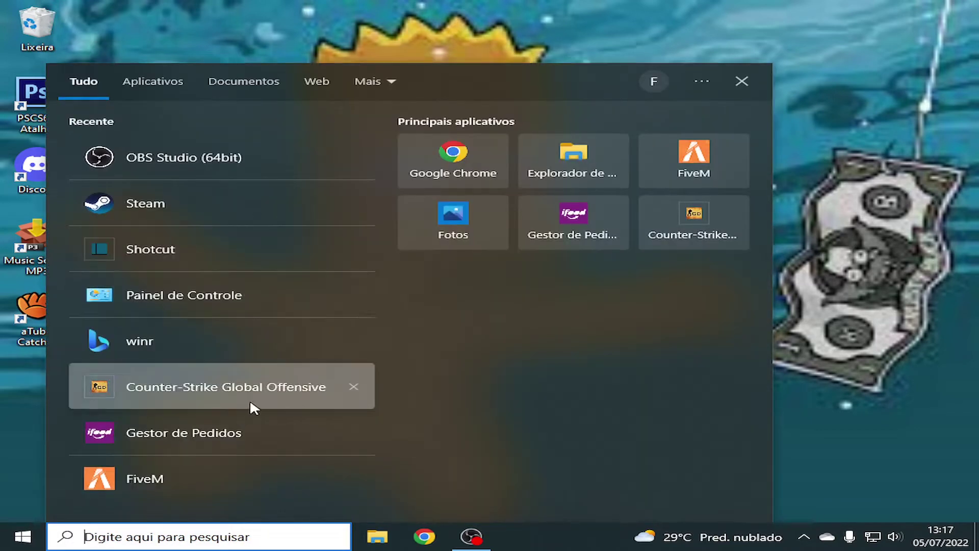
{"action": "left_click", "coordinate": [710, 179]}
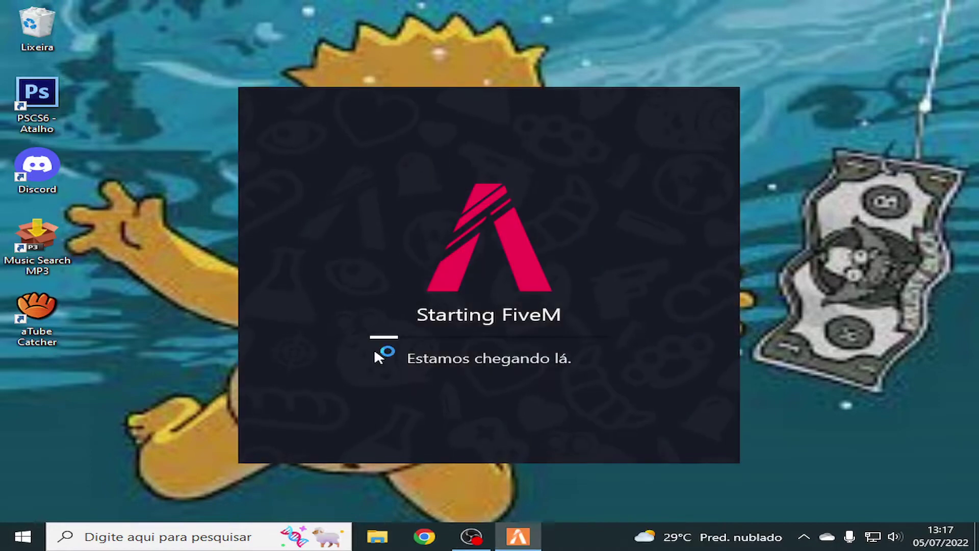
{"action": "left_click", "coordinate": [485, 538]}
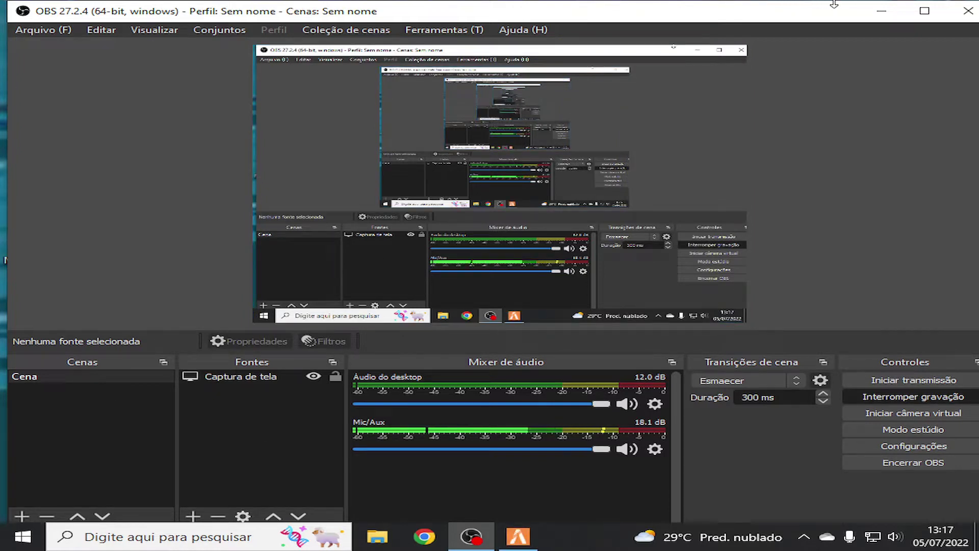
{"action": "left_click", "coordinate": [885, 15]}
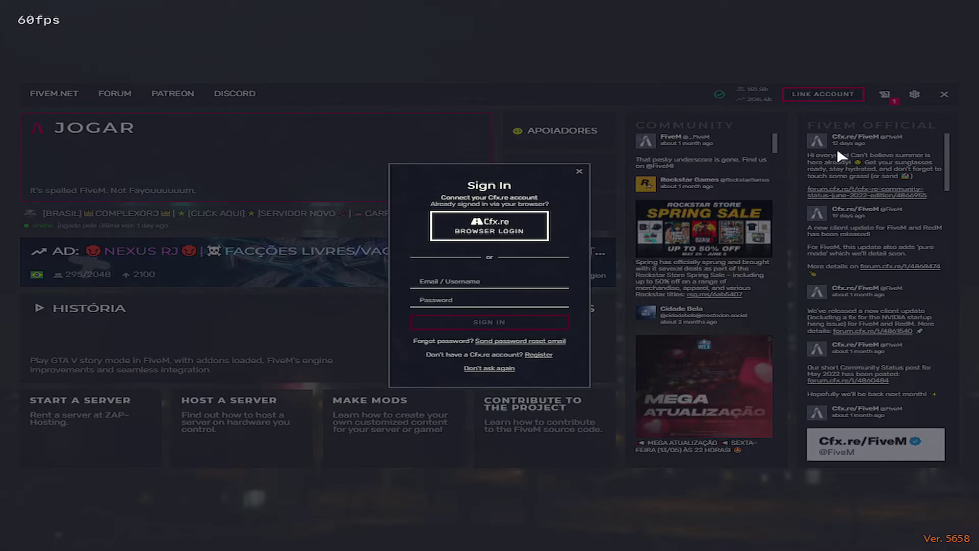
{"action": "left_click", "coordinate": [580, 172]}
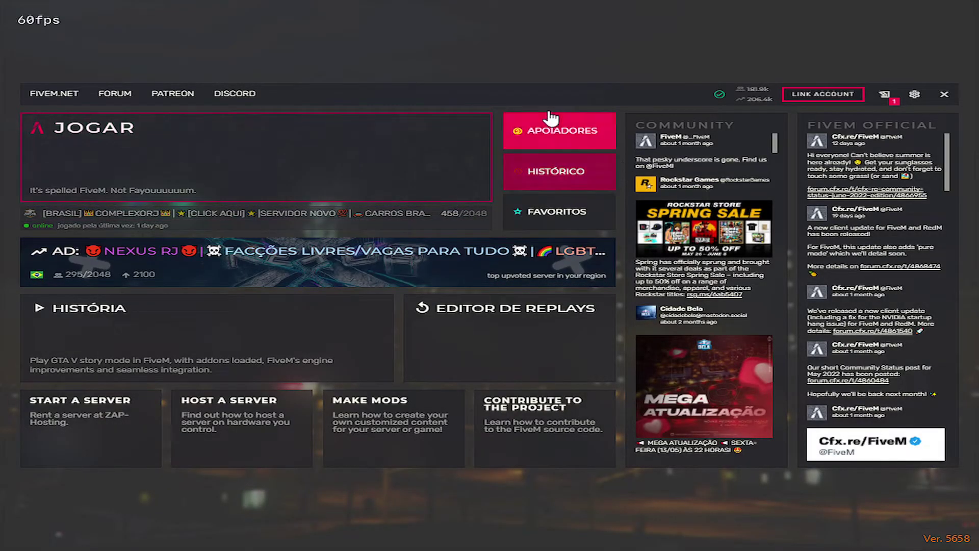
- Try twice to connect to the last-played COMPLEXORJ server, closing the connection dialog each time
{"action": "left_click", "coordinate": [389, 212]}
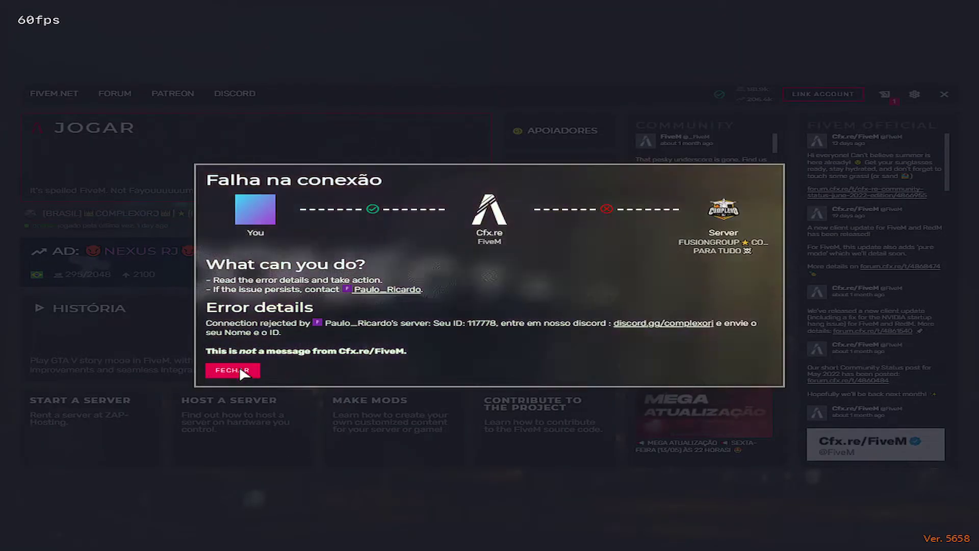
{"action": "left_click", "coordinate": [235, 371]}
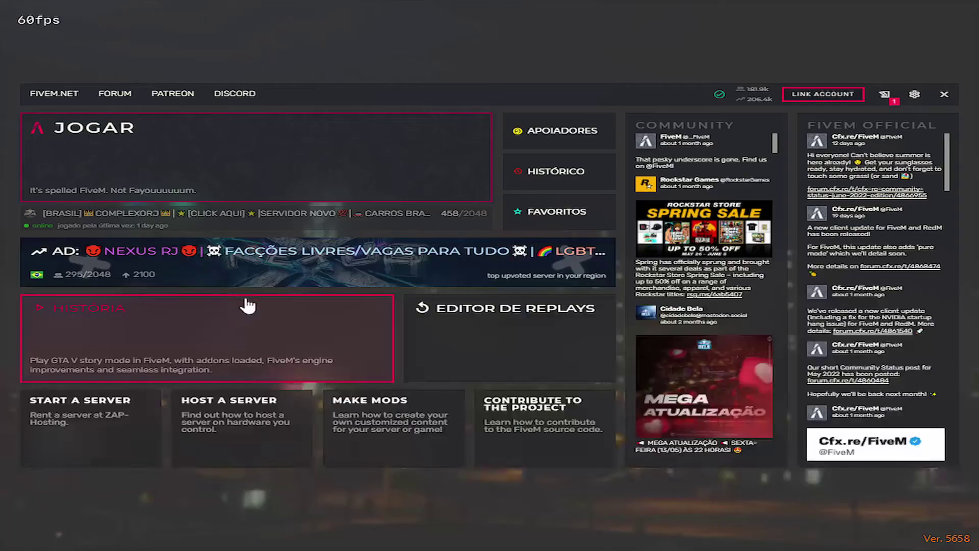
{"action": "left_click", "coordinate": [353, 213]}
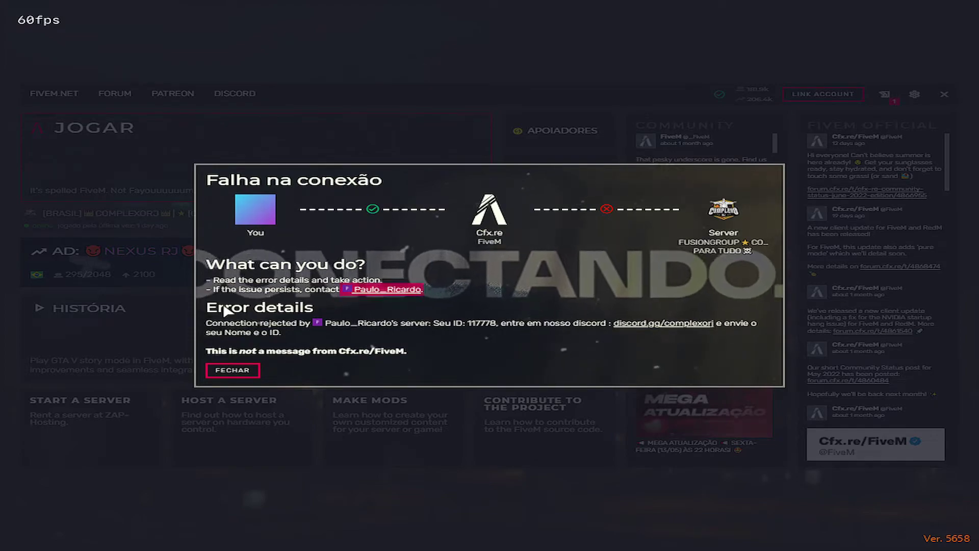
{"action": "left_click", "coordinate": [232, 371]}
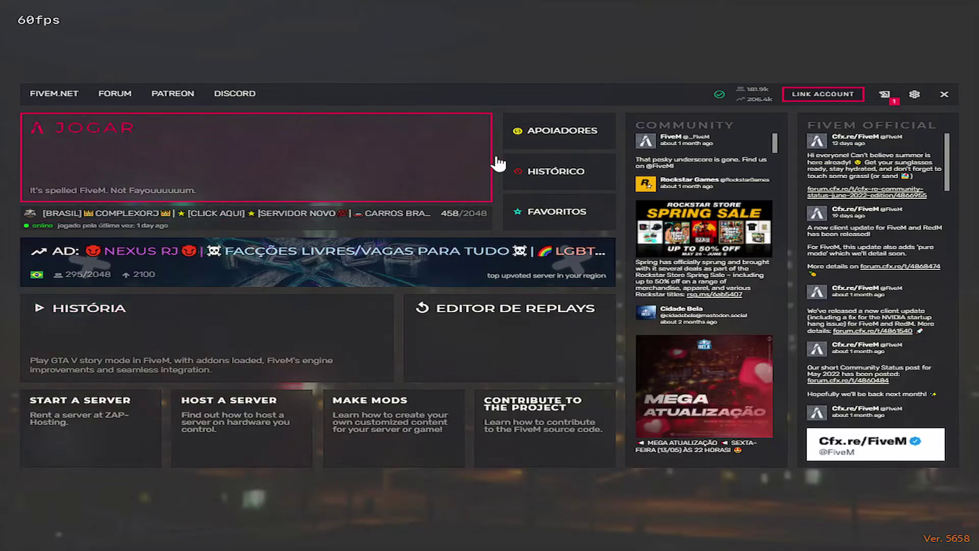
- Connect to the LUCIFER RP server from the server history and pause the music on its loading screen
{"action": "left_click", "coordinate": [558, 171]}
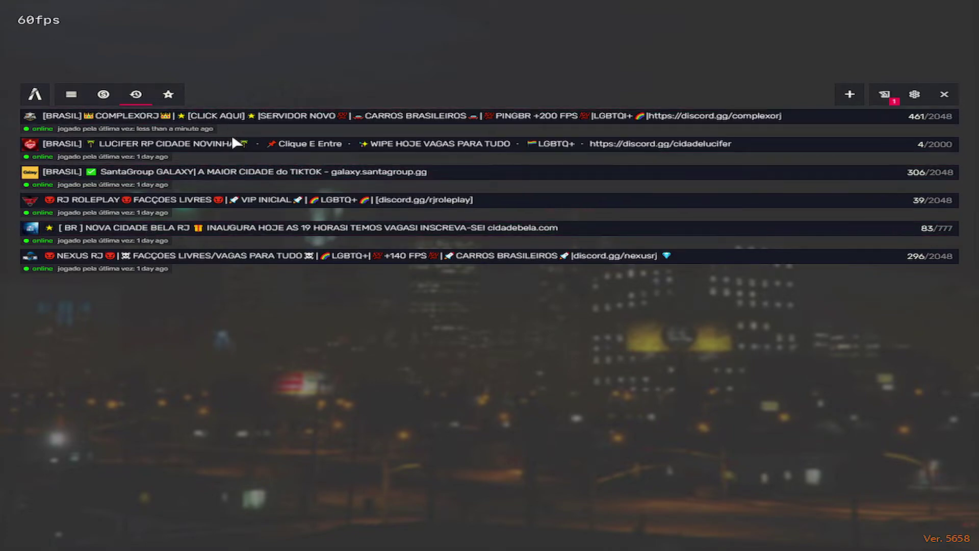
{"action": "left_click", "coordinate": [232, 149]}
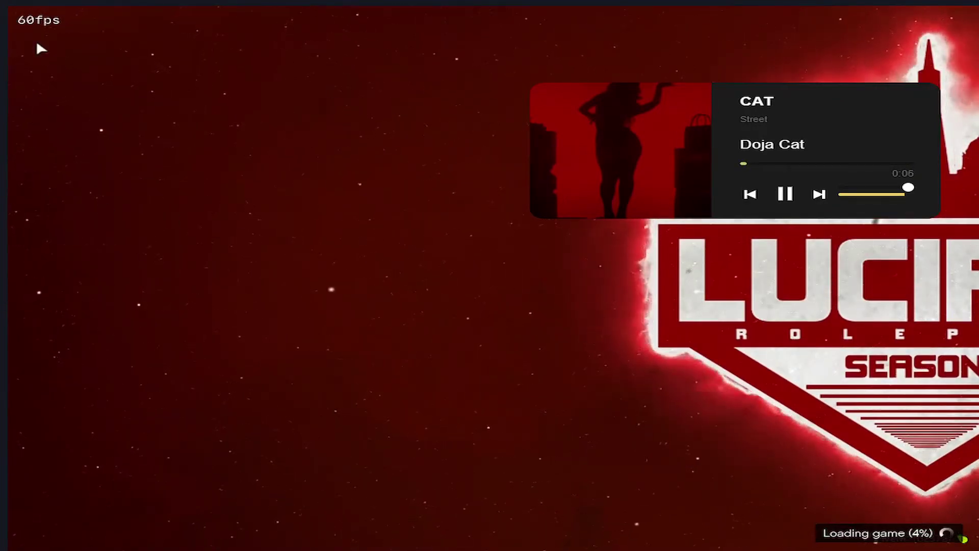
{"action": "left_click", "coordinate": [784, 193]}
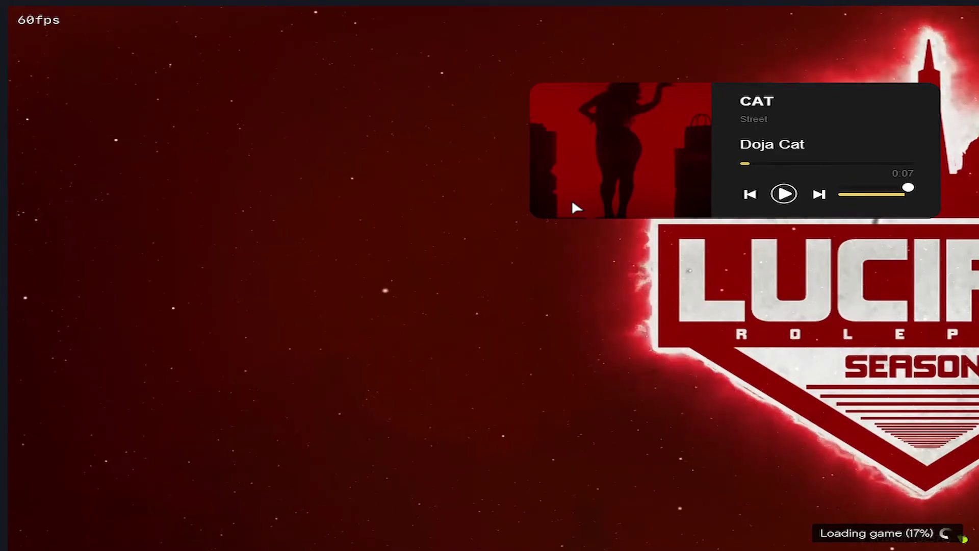
- Open Task Manager over the game and inspect the subprocesses and resource use of FiveM and OBS Studio
{"action": "key", "text": "super"}
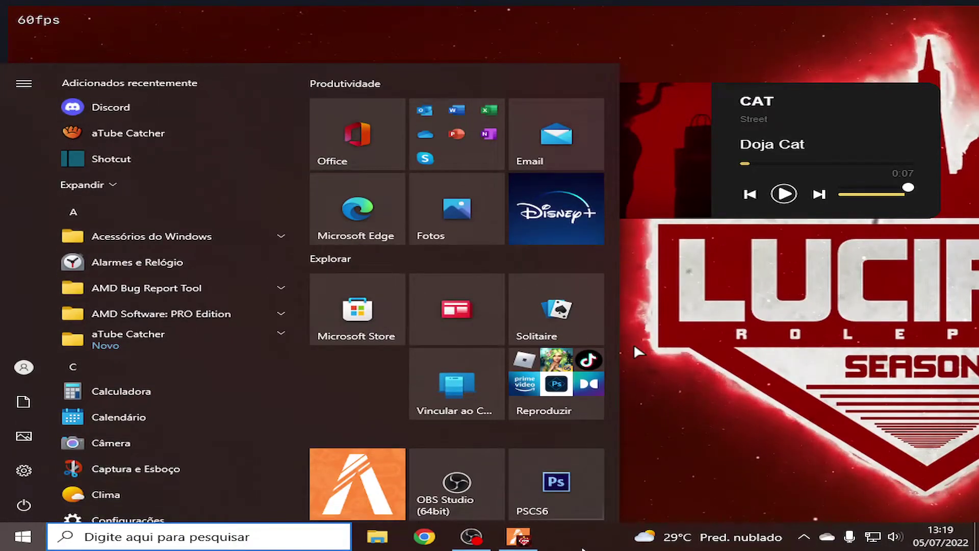
{"action": "right_click", "coordinate": [583, 549]}
{"action": "left_click", "coordinate": [697, 478]}
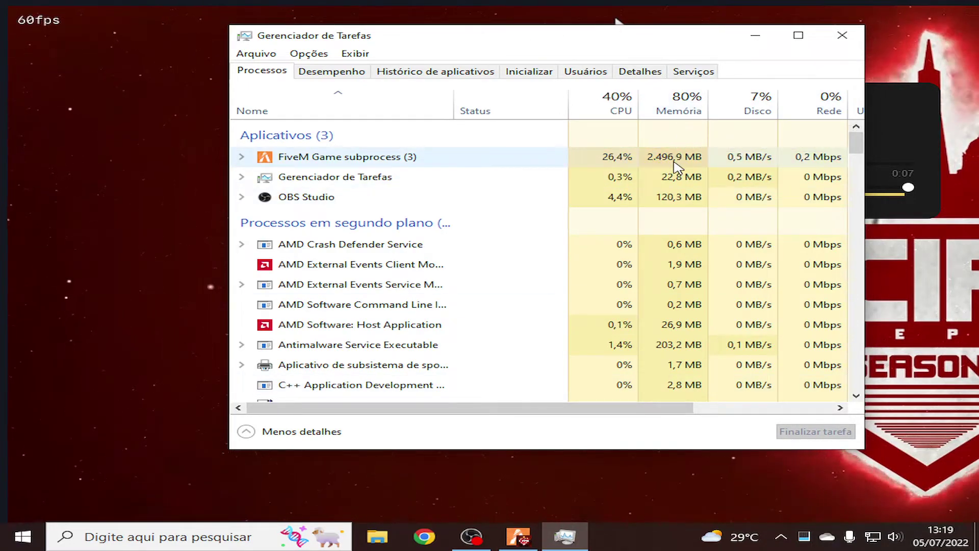
{"action": "left_click", "coordinate": [242, 157]}
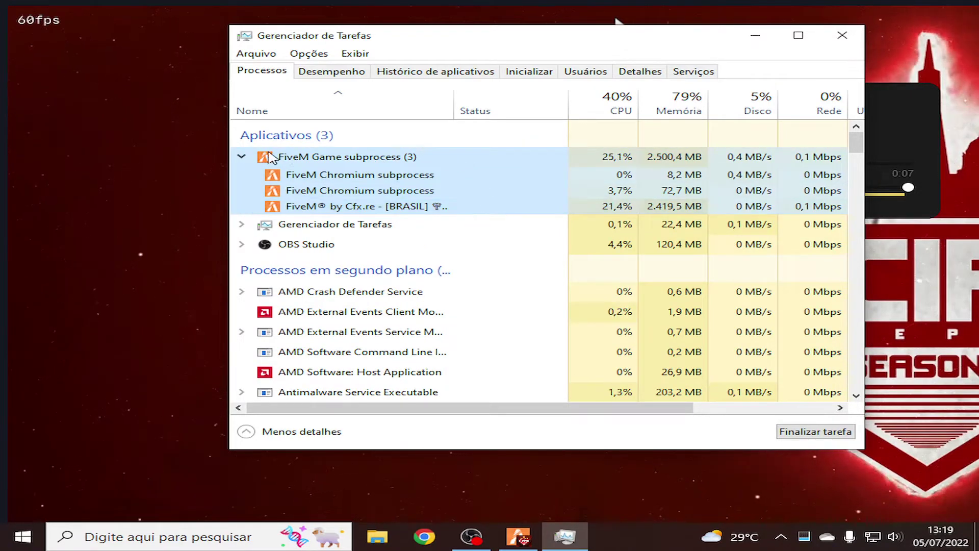
{"action": "left_click", "coordinate": [242, 157]}
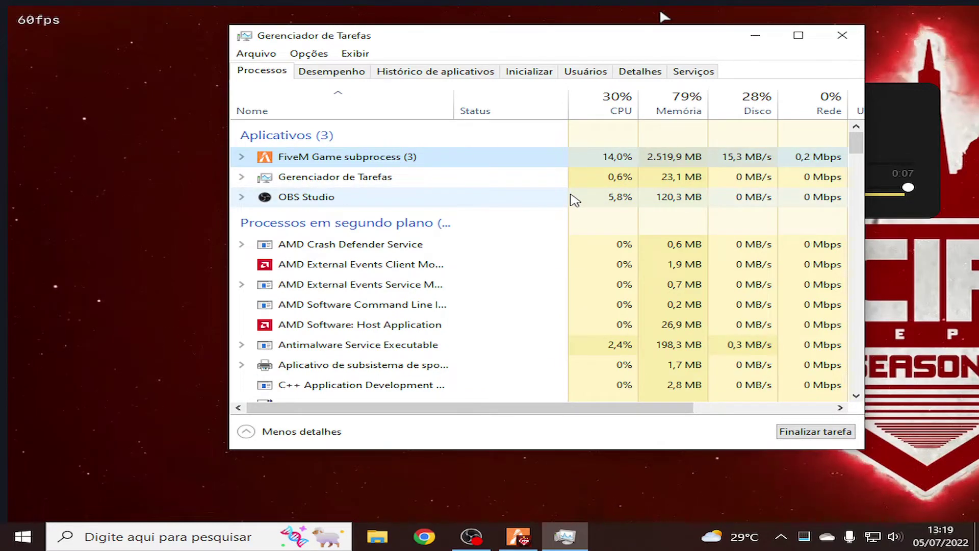
{"action": "left_click", "coordinate": [243, 197]}
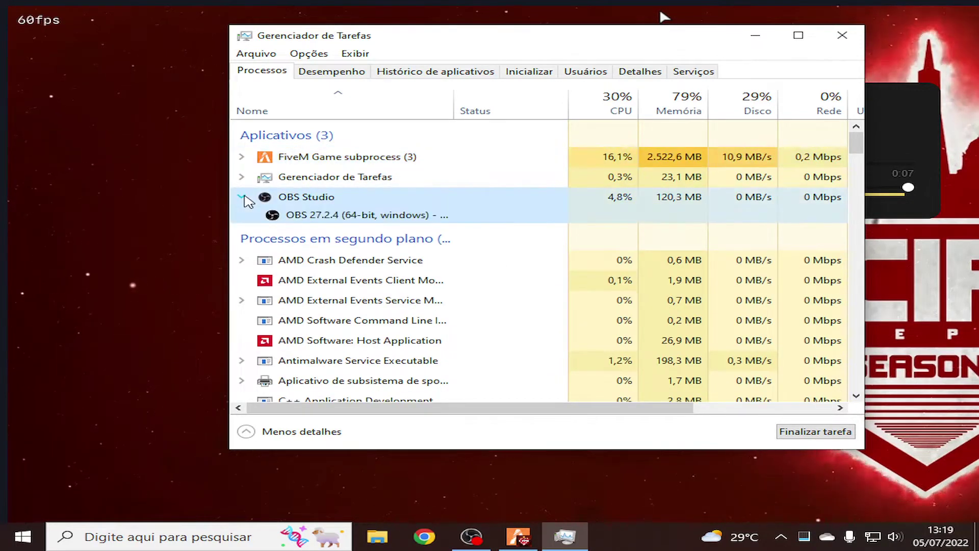
{"action": "left_click", "coordinate": [243, 197]}
- Find the Xbox Game Bar and YourPhone background processes in Task Manager and end both
{"action": "scroll", "coordinate": [704, 214], "scroll_direction": "down", "scroll_amount": 2}
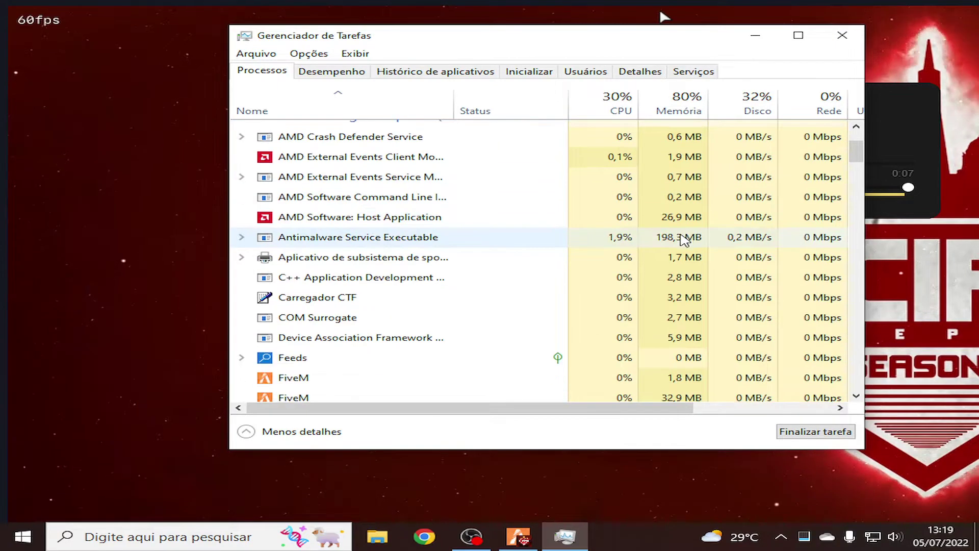
{"action": "scroll", "coordinate": [476, 232], "scroll_direction": "down", "scroll_amount": 5}
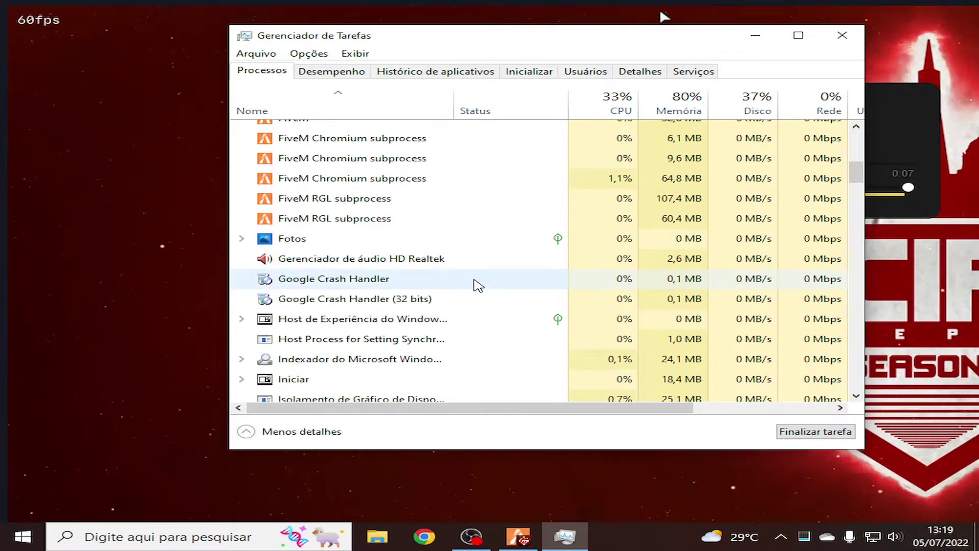
{"action": "scroll", "coordinate": [476, 284], "scroll_direction": "down", "scroll_amount": 3}
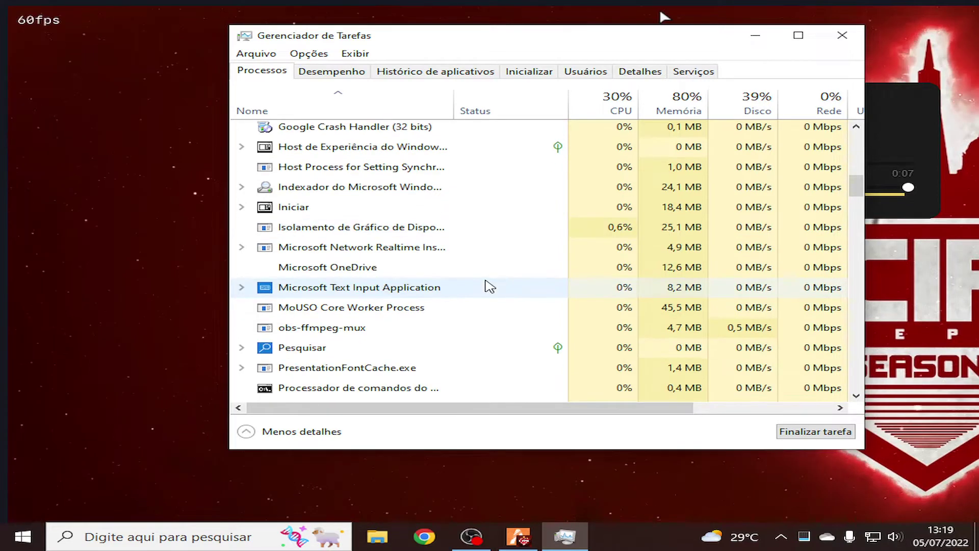
{"action": "scroll", "coordinate": [490, 287], "scroll_direction": "down", "scroll_amount": 4}
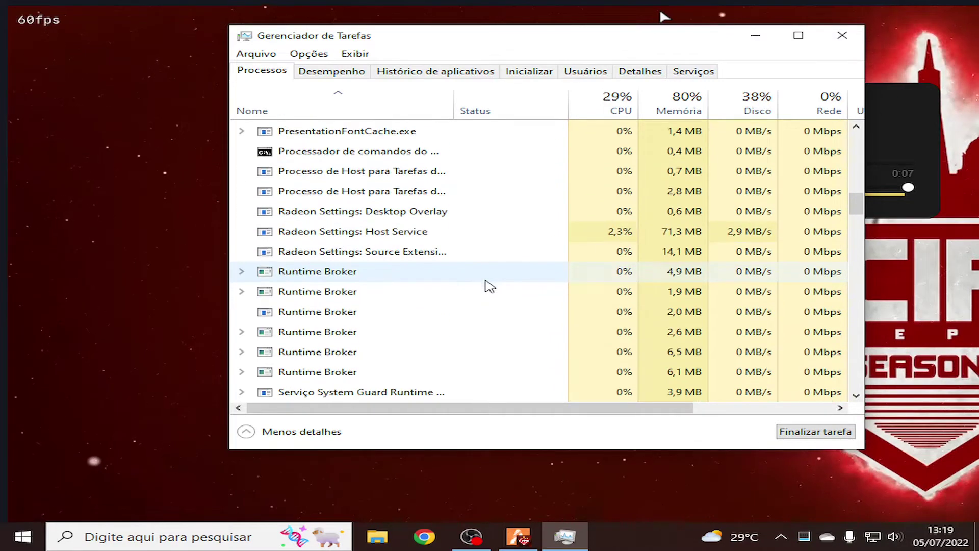
{"action": "scroll", "coordinate": [489, 286], "scroll_direction": "down", "scroll_amount": 4}
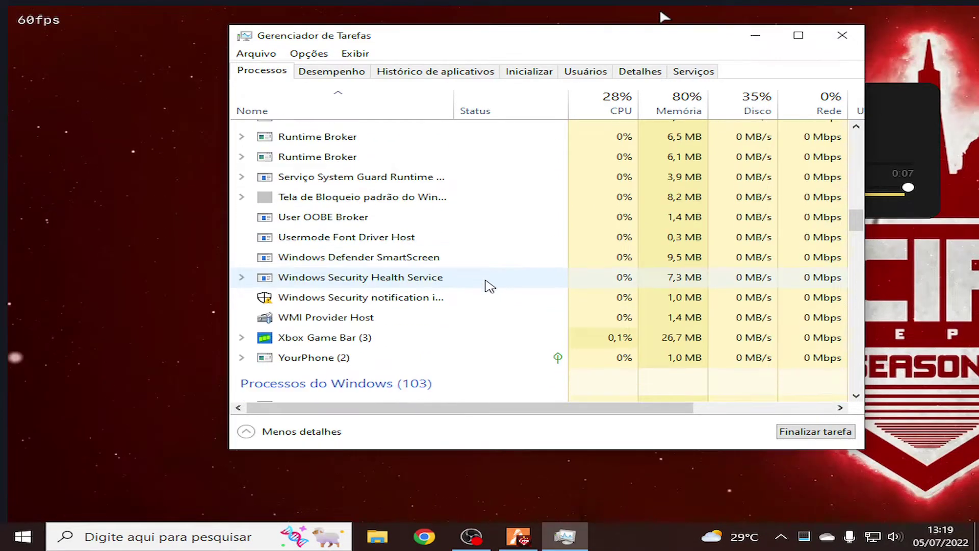
{"action": "left_click", "coordinate": [446, 339]}
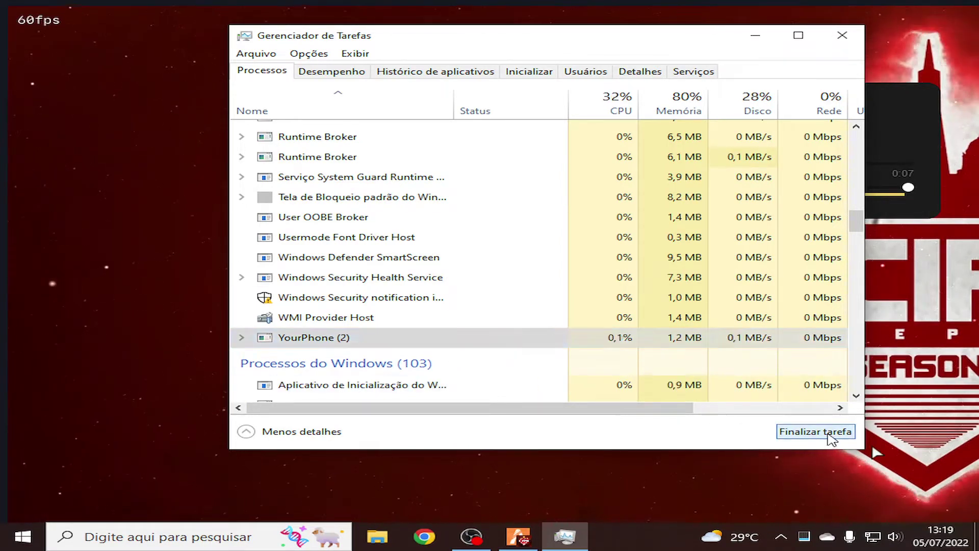
{"action": "left_click", "coordinate": [816, 432]}
{"action": "left_click", "coordinate": [531, 316]}
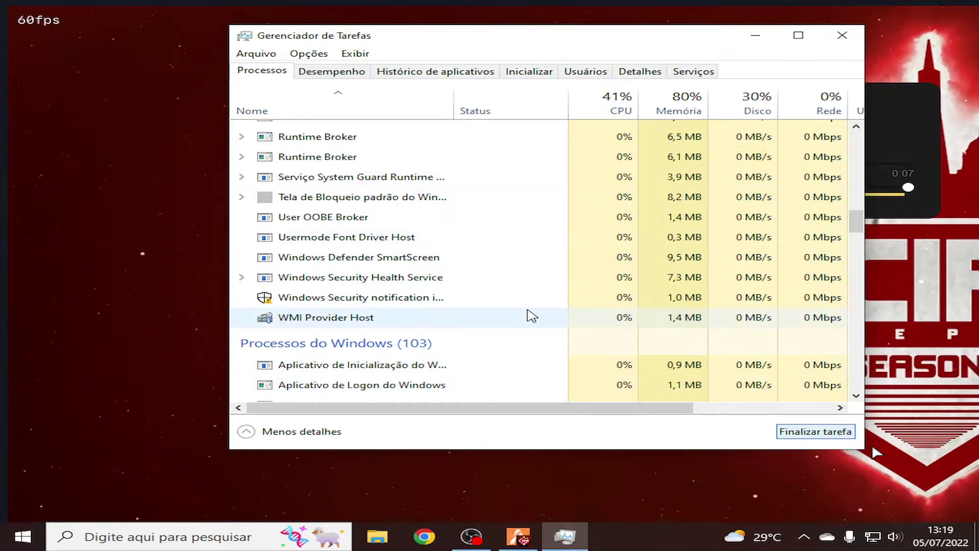
- Scan the remaining background processes, then check which programs are set to start with Windows
{"action": "scroll", "coordinate": [531, 316], "scroll_direction": "up", "scroll_amount": 1}
{"action": "scroll", "coordinate": [531, 317], "scroll_direction": "up", "scroll_amount": 5}
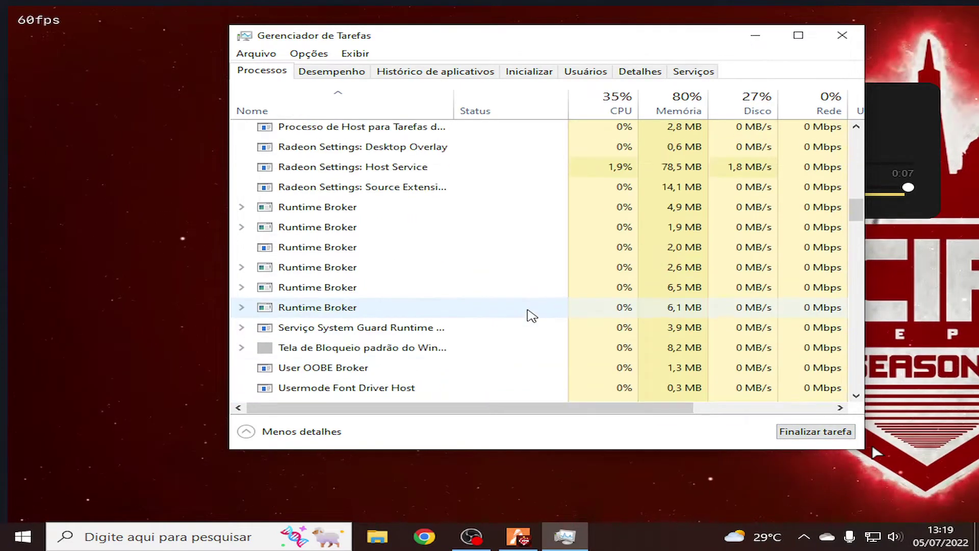
{"action": "scroll", "coordinate": [531, 315], "scroll_direction": "up", "scroll_amount": 3}
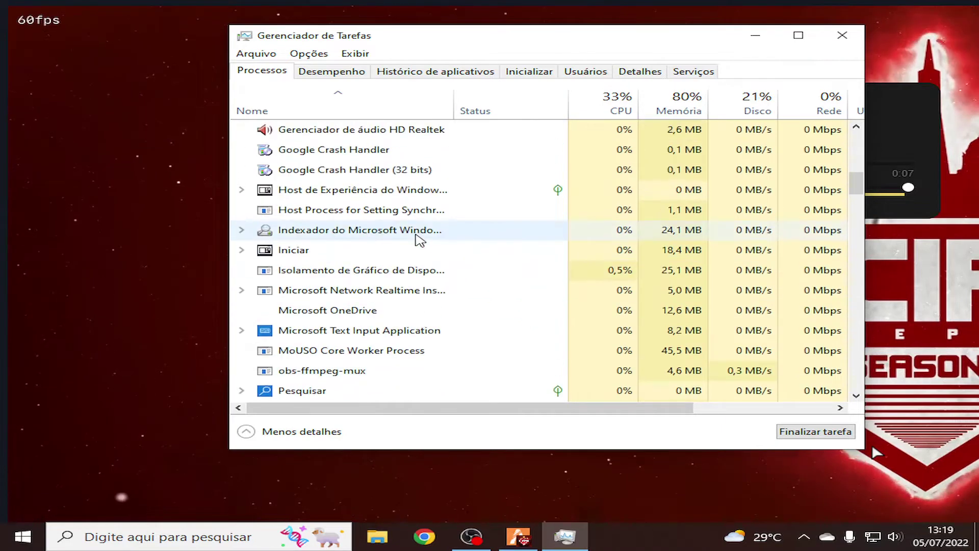
{"action": "left_click", "coordinate": [529, 71]}
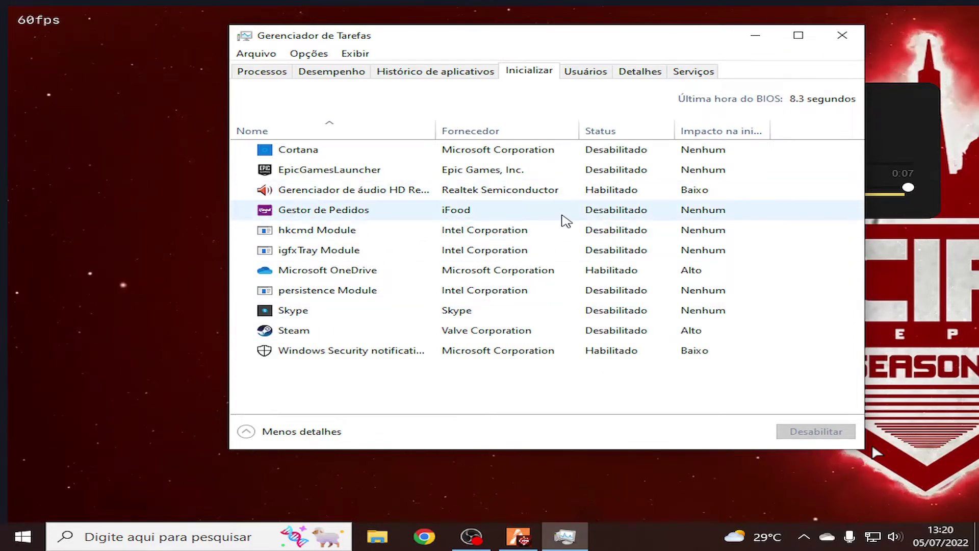
- Look through the users, services, performance and app history information in Task Manager
{"action": "left_click", "coordinate": [581, 69]}
{"action": "left_click", "coordinate": [643, 72]}
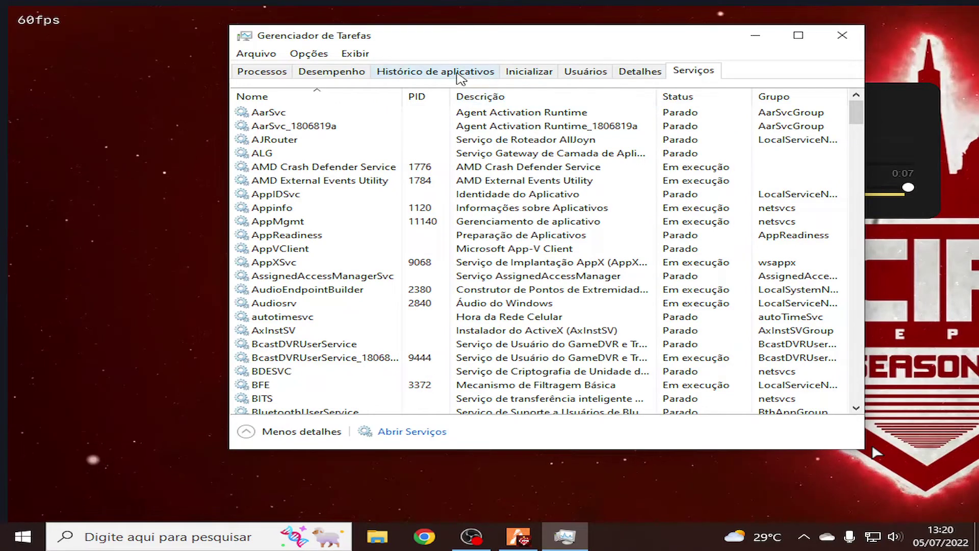
{"action": "left_click", "coordinate": [455, 80]}
{"action": "left_click", "coordinate": [346, 80]}
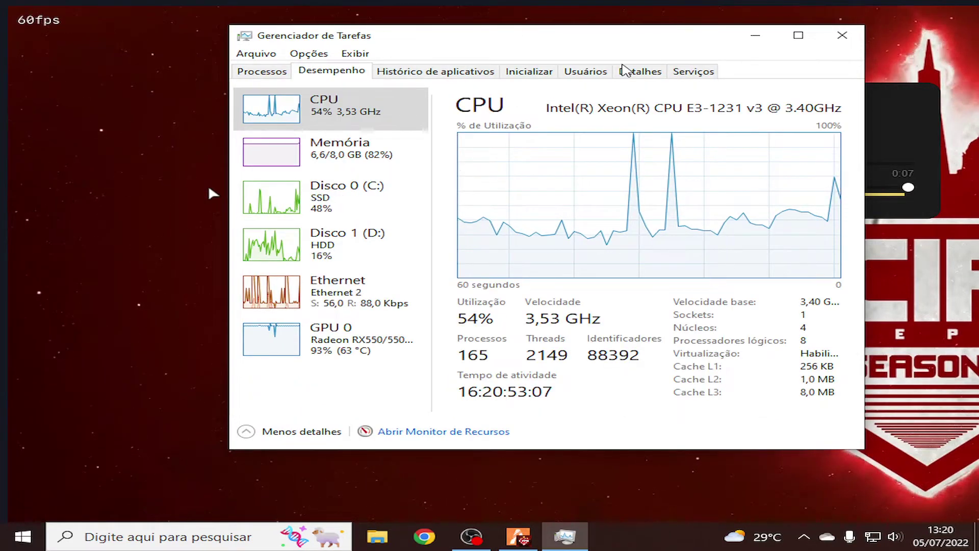
{"action": "left_click", "coordinate": [452, 75]}
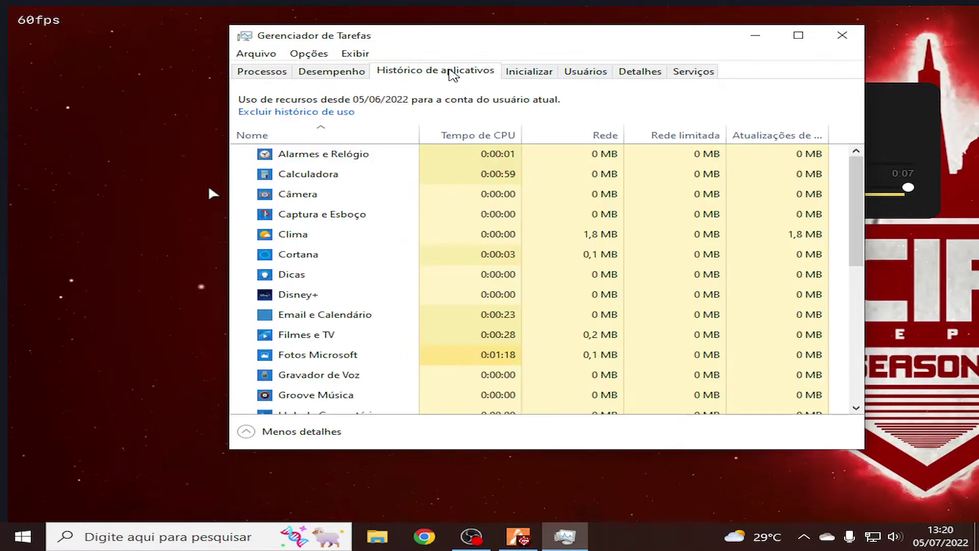
{"action": "left_click", "coordinate": [582, 75]}
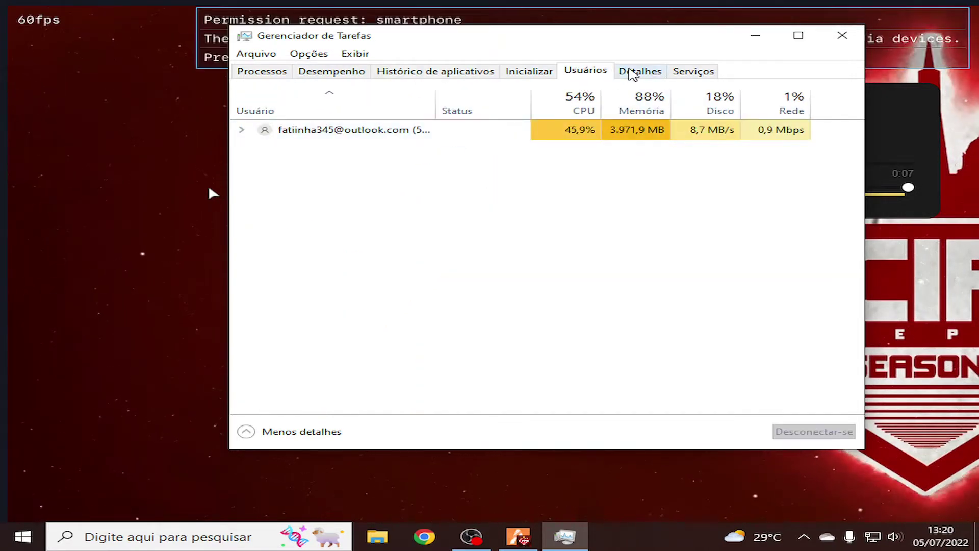
- Examine the detailed list of running processes and the list of Windows services
{"action": "left_click", "coordinate": [638, 71]}
{"action": "scroll", "coordinate": [437, 305], "scroll_direction": "down", "scroll_amount": 2}
{"action": "scroll", "coordinate": [436, 305], "scroll_direction": "down", "scroll_amount": 5}
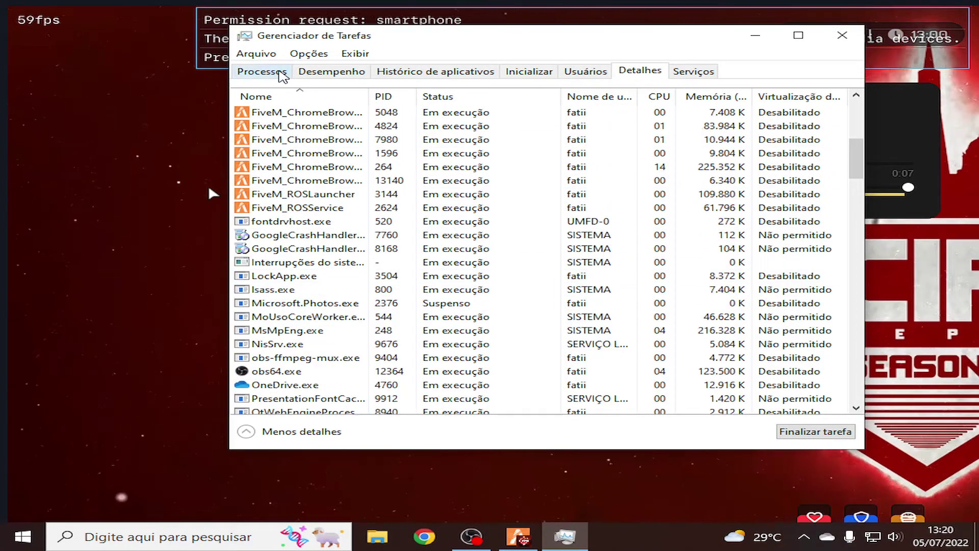
{"action": "left_click", "coordinate": [309, 54]}
{"action": "left_click", "coordinate": [309, 54]}
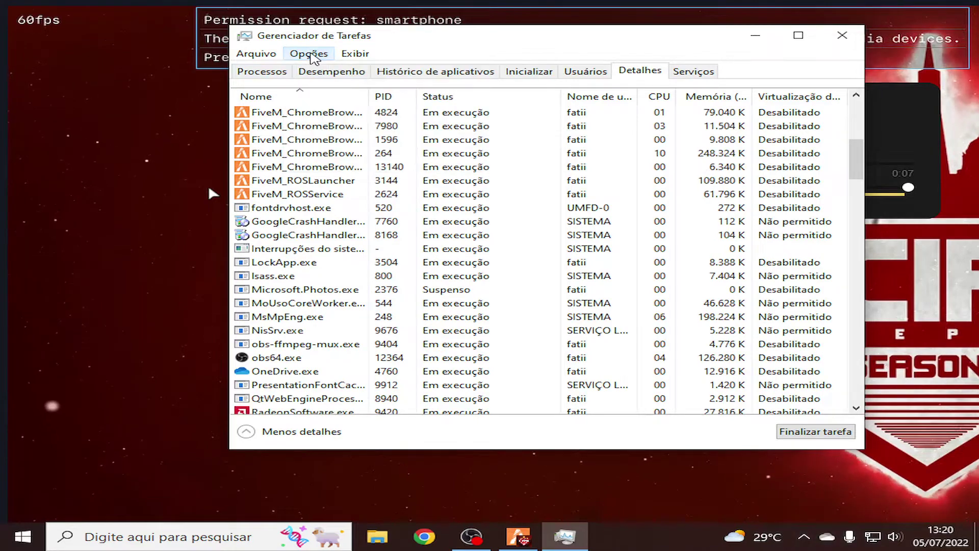
{"action": "left_click", "coordinate": [689, 71]}
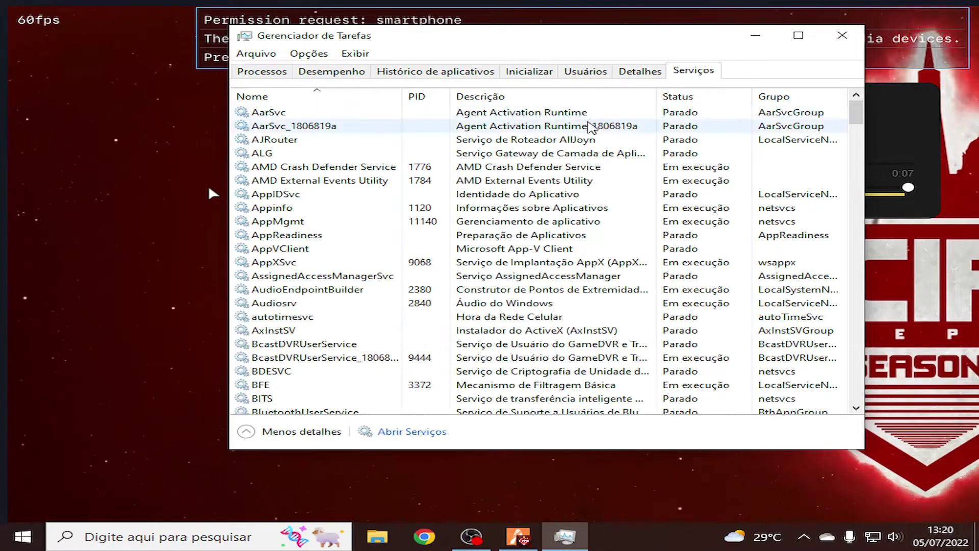
{"action": "scroll", "coordinate": [515, 155], "scroll_direction": "down", "scroll_amount": 15}
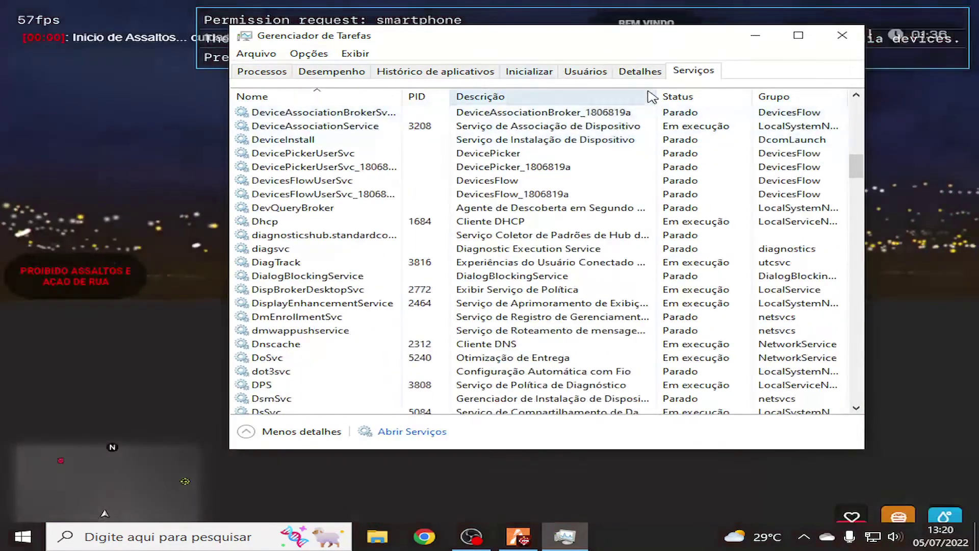
{"action": "left_click", "coordinate": [640, 71]}
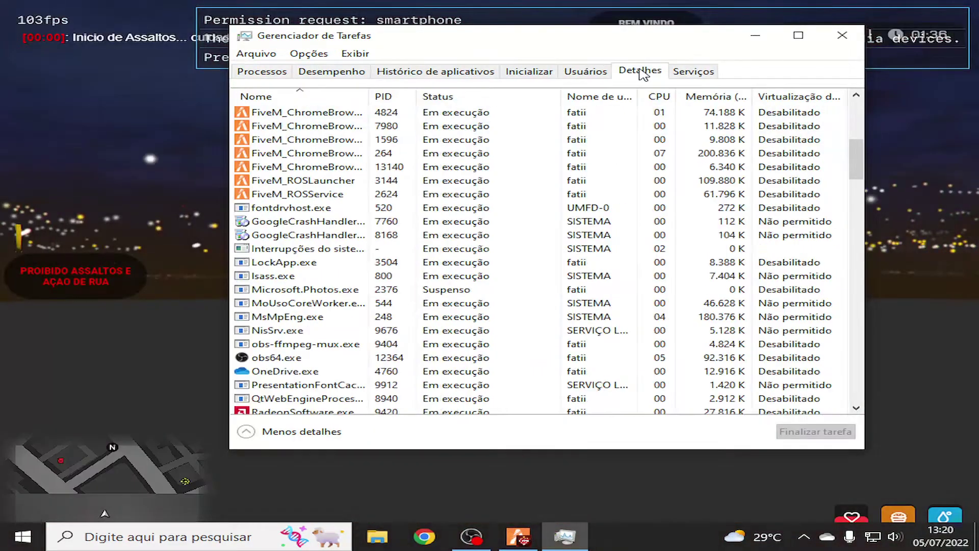
{"action": "scroll", "coordinate": [359, 153], "scroll_direction": "down", "scroll_amount": 20}
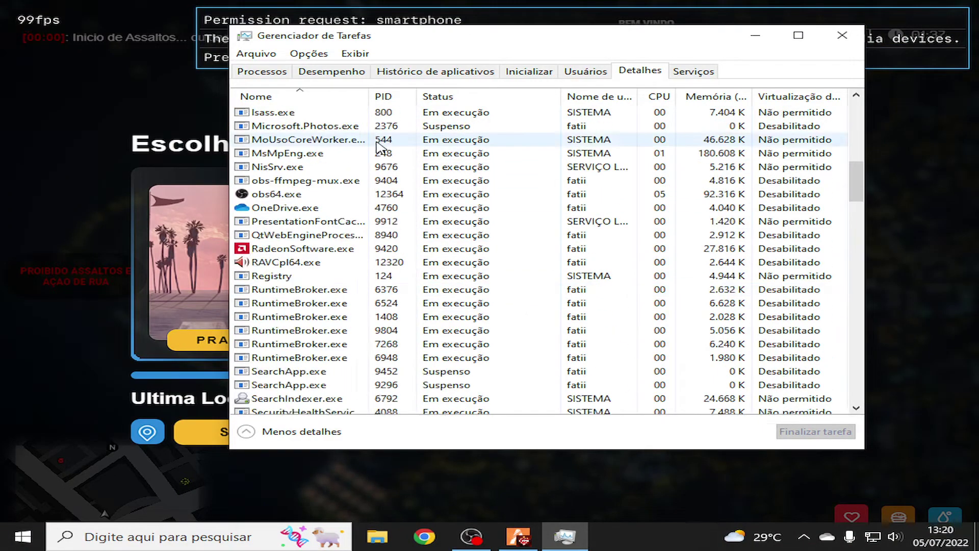
{"action": "scroll", "coordinate": [385, 188], "scroll_direction": "down", "scroll_amount": 2}
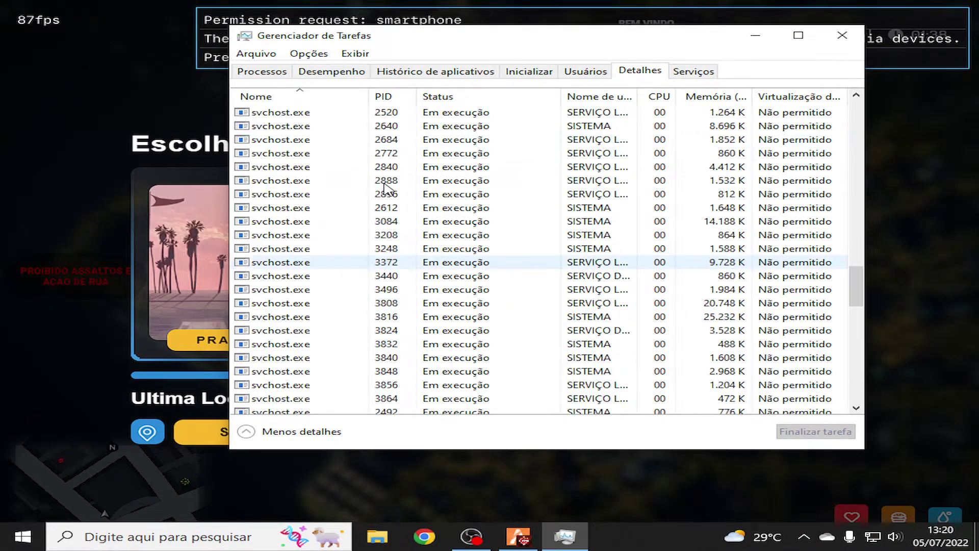
{"action": "scroll", "coordinate": [385, 186], "scroll_direction": "up", "scroll_amount": 20}
{"action": "scroll", "coordinate": [359, 166], "scroll_direction": "up", "scroll_amount": 1}
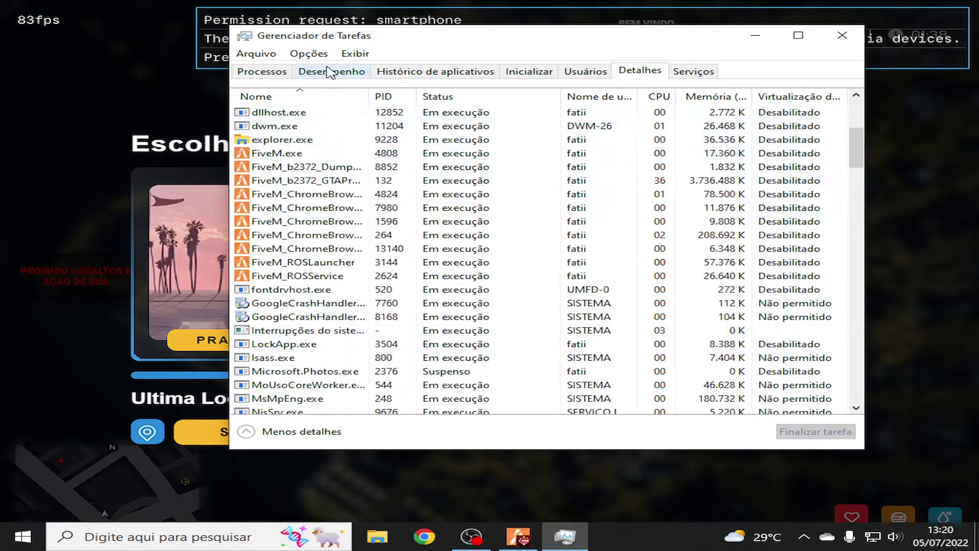
- Check the CPU performance graph, open Resource Monitor from it and close that window again
{"action": "left_click", "coordinate": [306, 73]}
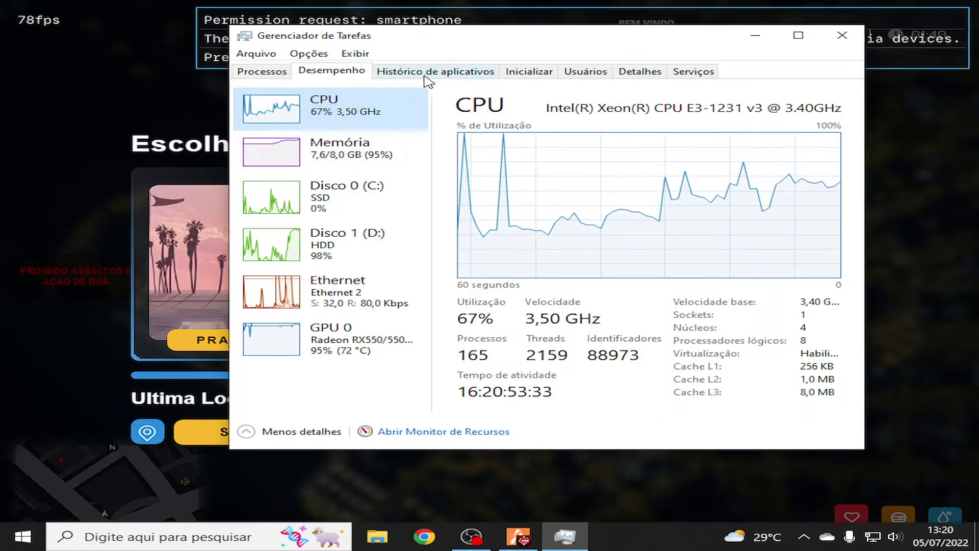
{"action": "left_click", "coordinate": [466, 435]}
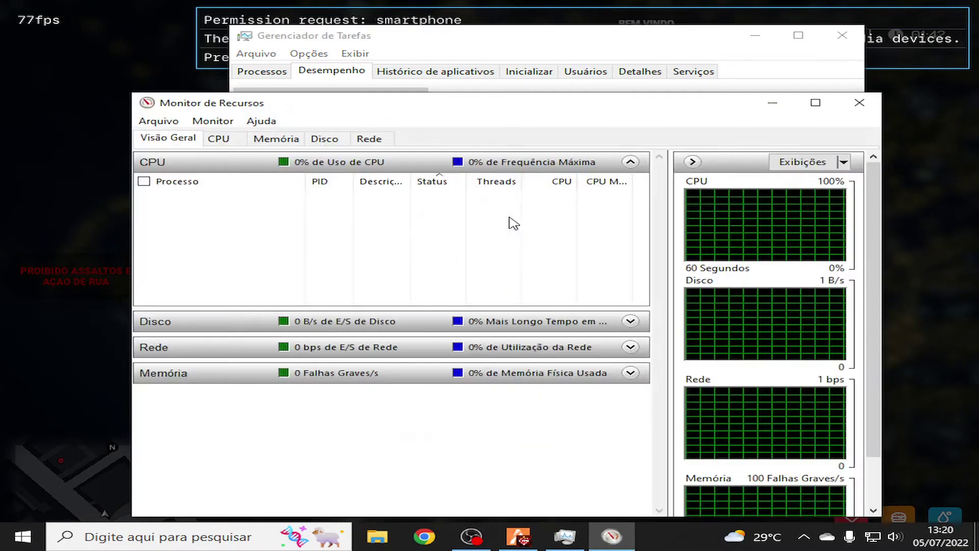
{"action": "left_click", "coordinate": [835, 107]}
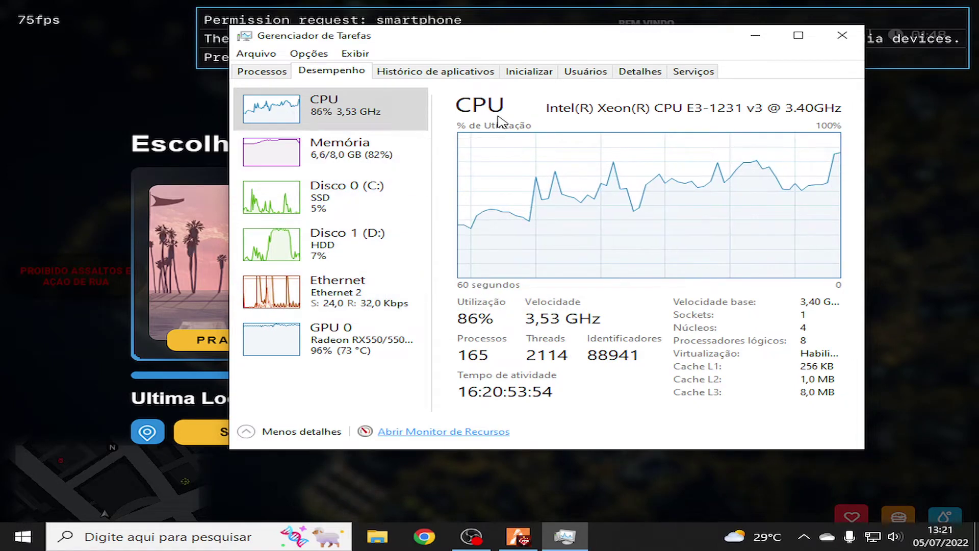
- Expand the signed-in user's entry in the users list and examine the processes running under it
{"action": "left_click", "coordinate": [529, 72]}
{"action": "left_click", "coordinate": [586, 74]}
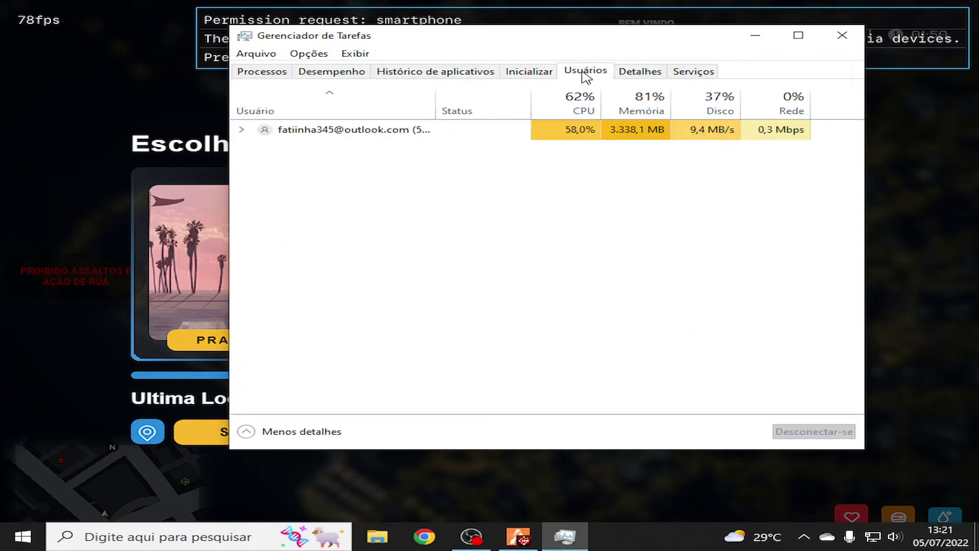
{"action": "left_click", "coordinate": [241, 130]}
{"action": "scroll", "coordinate": [328, 255], "scroll_direction": "down", "scroll_amount": 3}
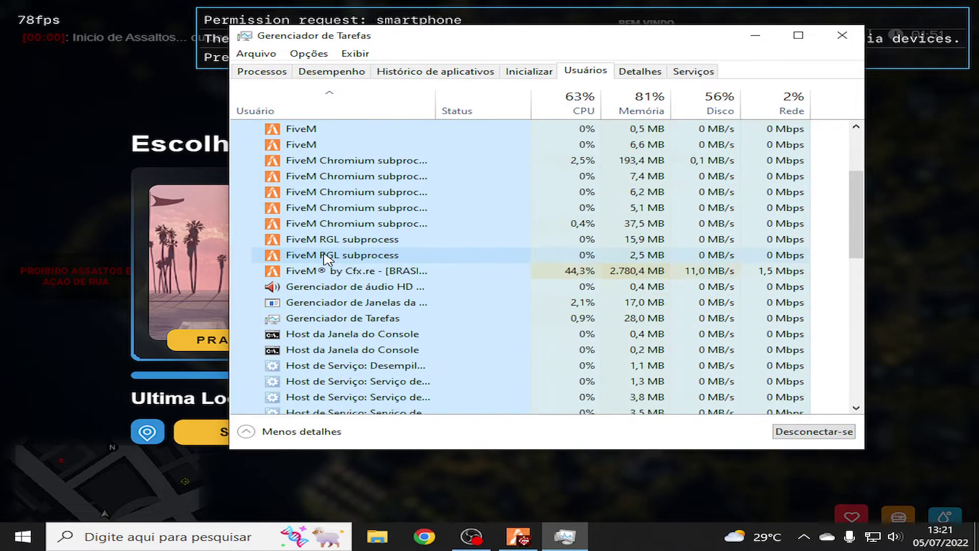
{"action": "scroll", "coordinate": [328, 257], "scroll_direction": "down", "scroll_amount": 7}
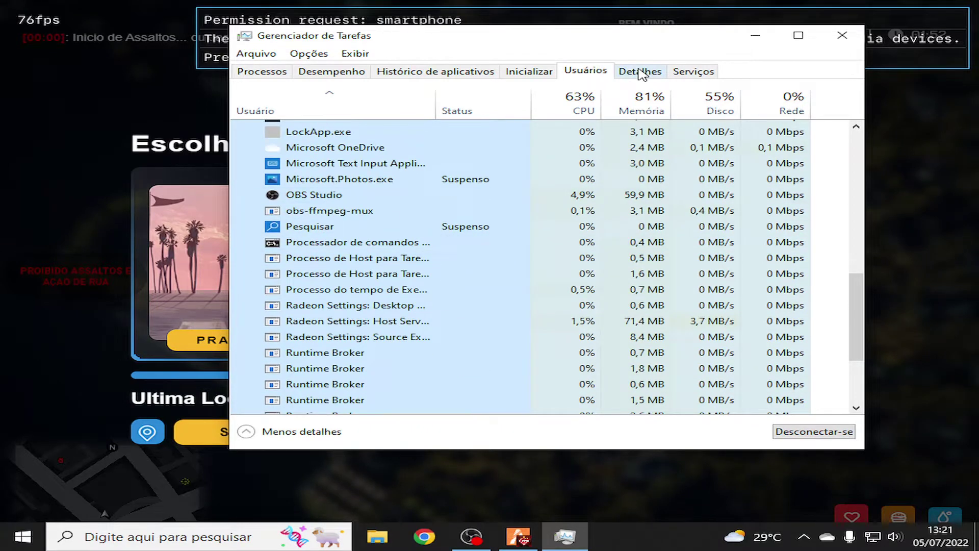
- Return to the detailed process list and look through Task Manager's general commands without running any
{"action": "left_click", "coordinate": [641, 74]}
{"action": "left_click", "coordinate": [318, 55]}
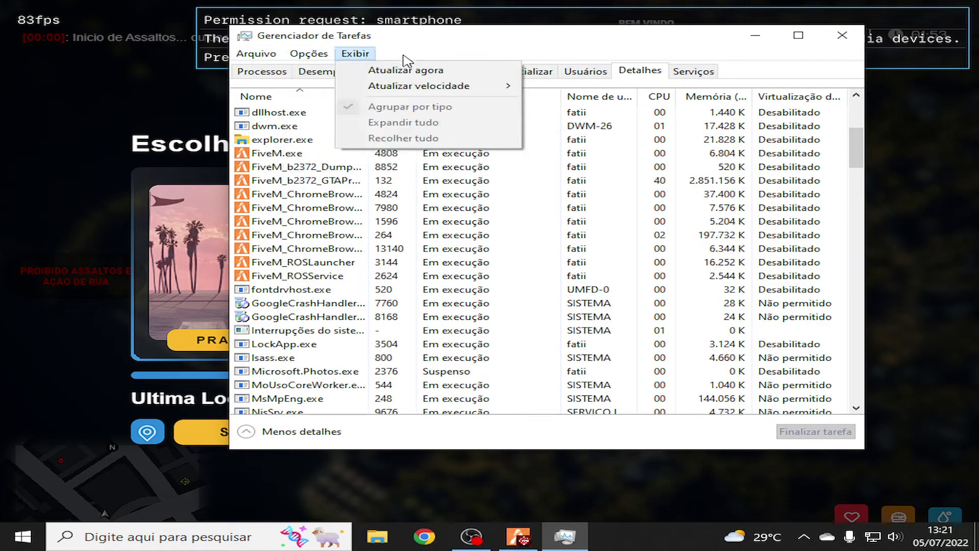
{"action": "left_click", "coordinate": [358, 54]}
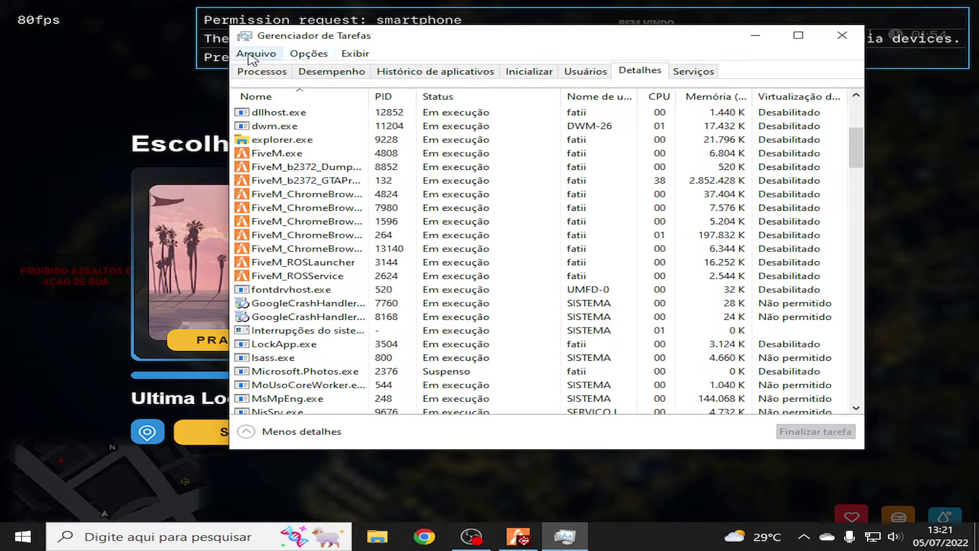
{"action": "left_click", "coordinate": [355, 54]}
{"action": "left_click", "coordinate": [433, 73]}
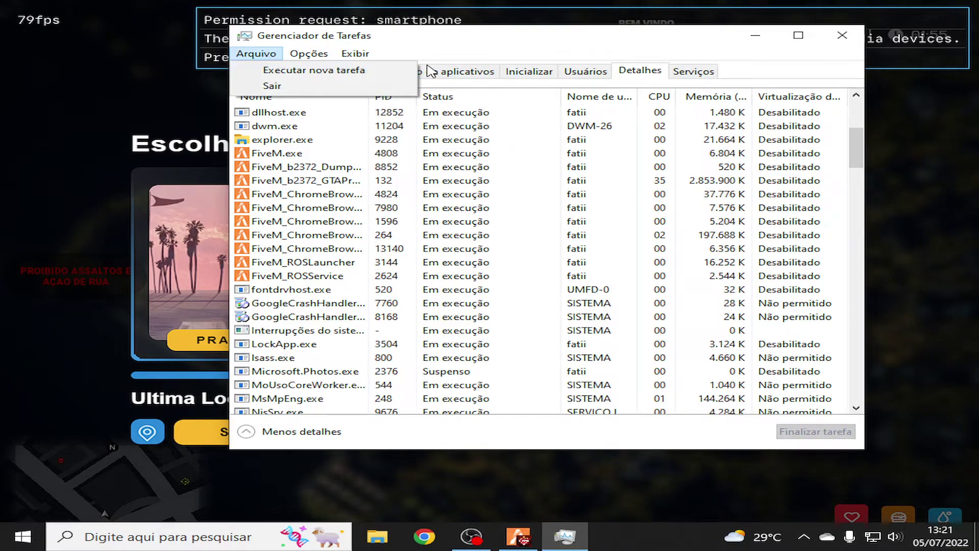
{"action": "left_click", "coordinate": [627, 47]}
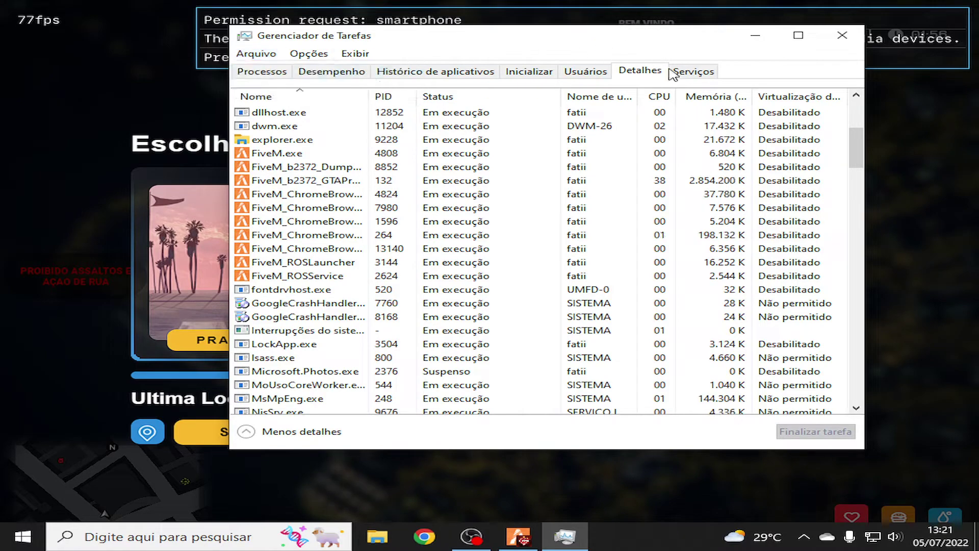
- Find the FiveM.exe process in the detailed list and set its priority to Alta, accepting the change
{"action": "scroll", "coordinate": [556, 192], "scroll_direction": "down", "scroll_amount": 15}
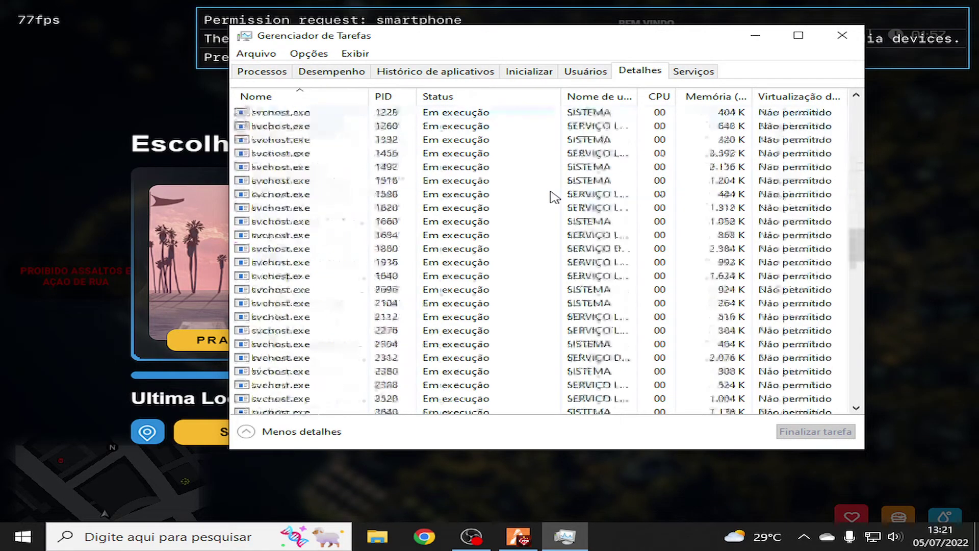
{"action": "scroll", "coordinate": [553, 192], "scroll_direction": "up", "scroll_amount": 6}
{"action": "scroll", "coordinate": [541, 190], "scroll_direction": "up", "scroll_amount": 10}
{"action": "left_click", "coordinate": [499, 143]}
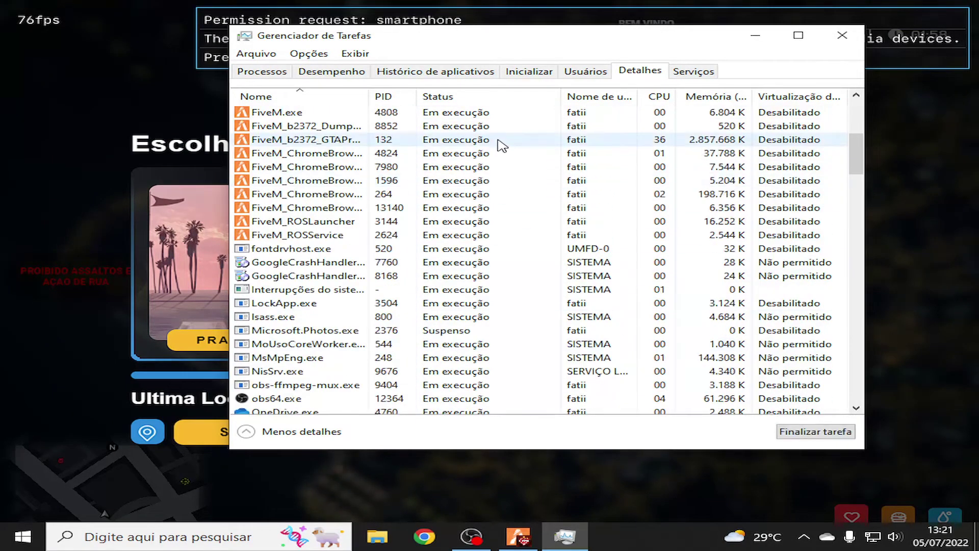
{"action": "scroll", "coordinate": [500, 145], "scroll_direction": "up", "scroll_amount": 1}
{"action": "scroll", "coordinate": [500, 147], "scroll_direction": "up", "scroll_amount": 1}
{"action": "left_click", "coordinate": [463, 194]}
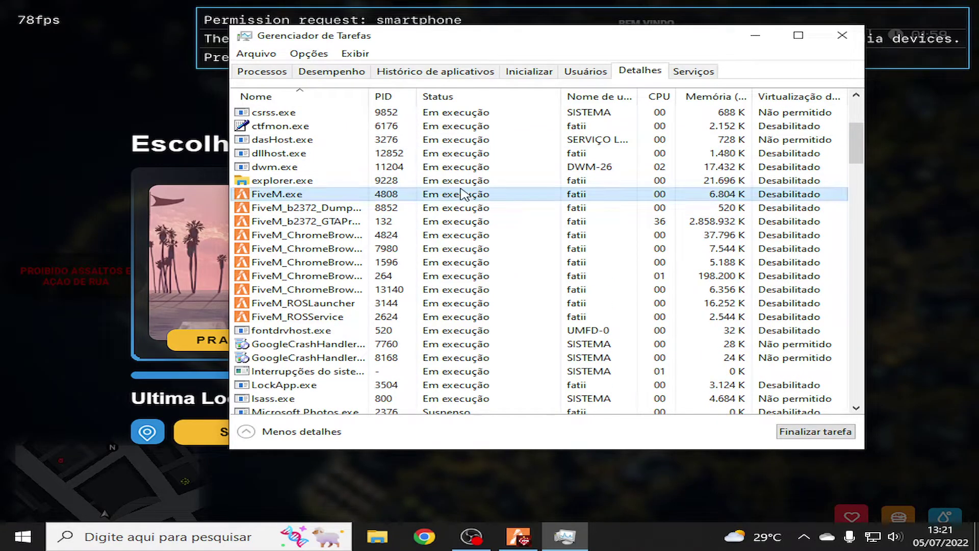
{"action": "right_click", "coordinate": [463, 194]}
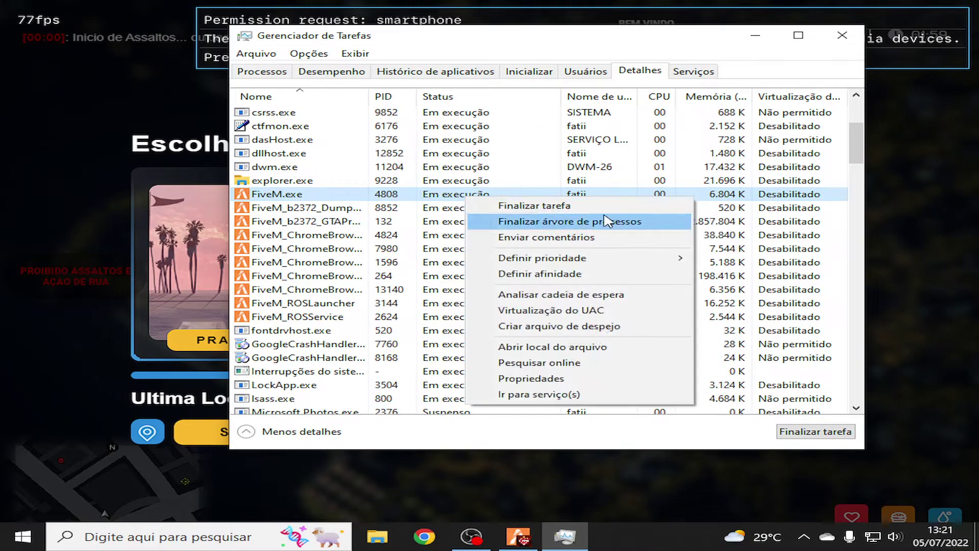
{"action": "mouse_move", "coordinate": [627, 262]}
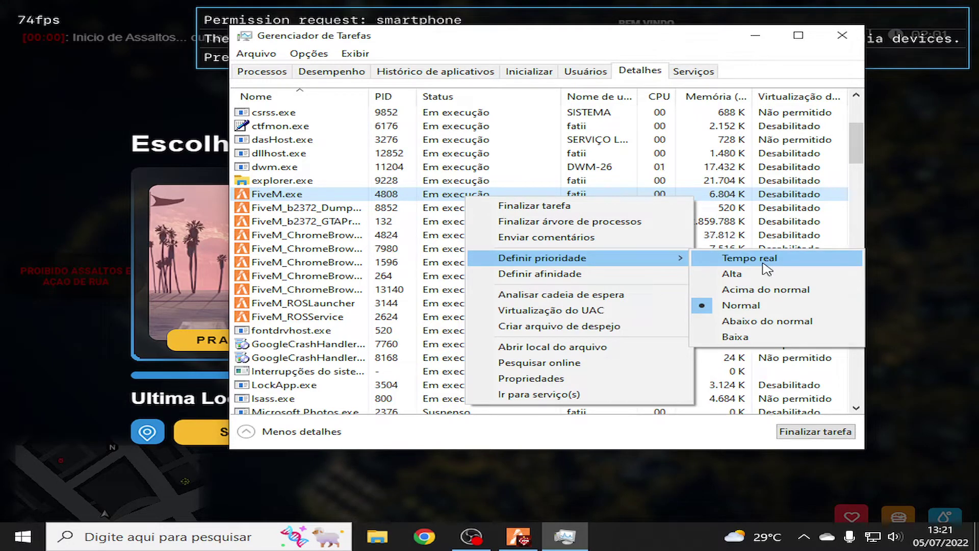
{"action": "left_click", "coordinate": [765, 274]}
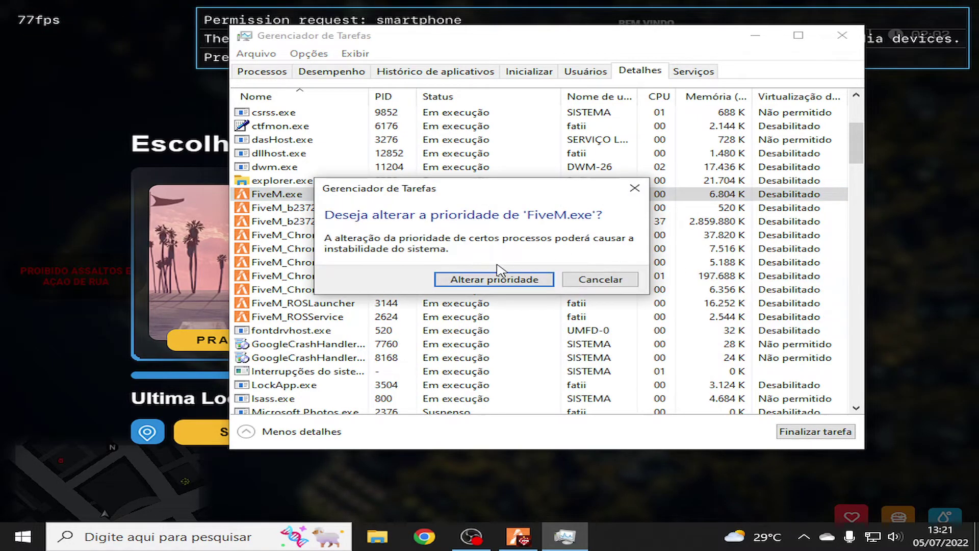
{"action": "left_click", "coordinate": [514, 280]}
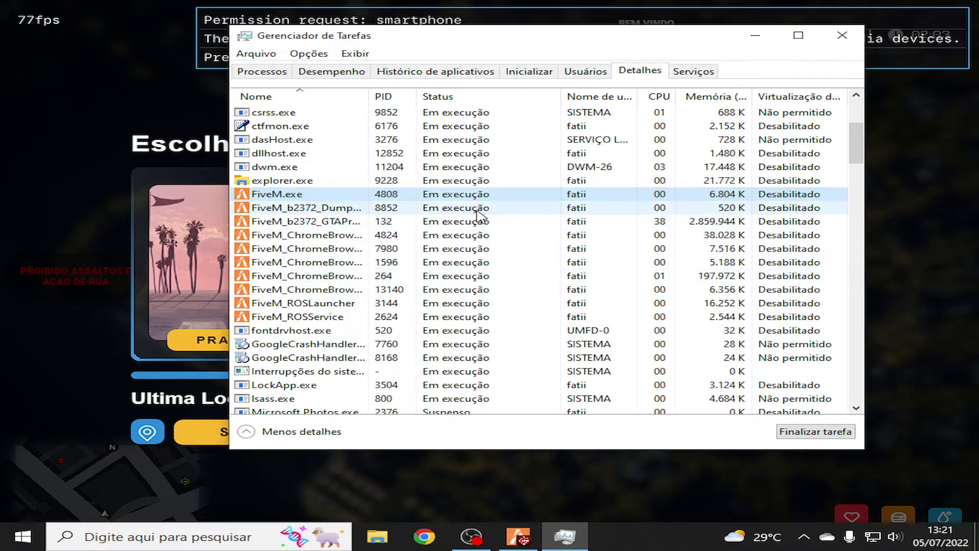
{"action": "scroll", "coordinate": [480, 216], "scroll_direction": "down", "scroll_amount": 1}
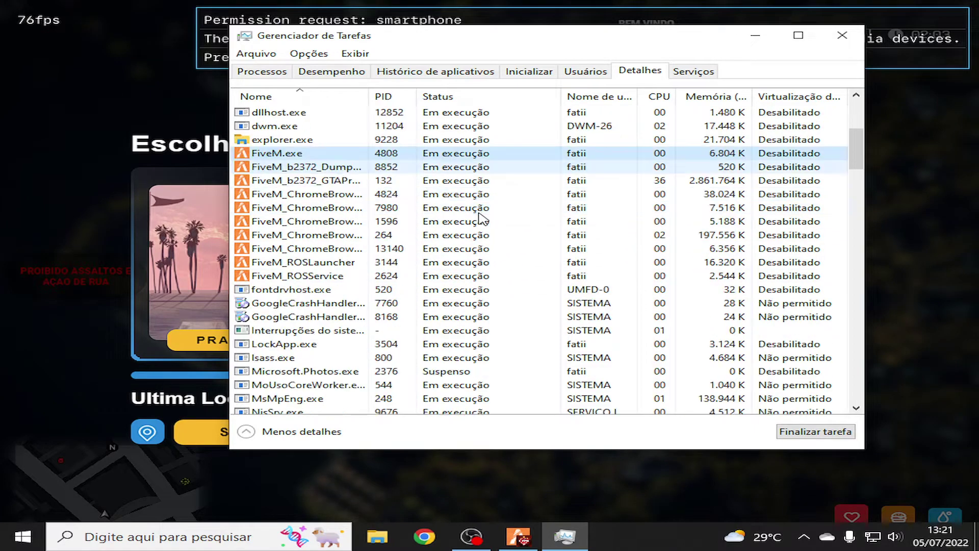
{"action": "scroll", "coordinate": [525, 278], "scroll_direction": "down", "scroll_amount": 4}
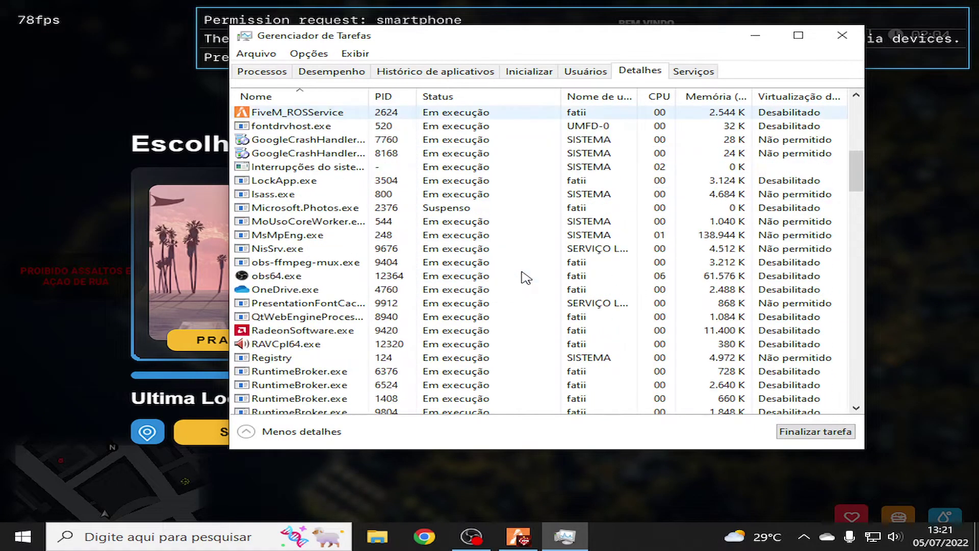
{"action": "scroll", "coordinate": [535, 282], "scroll_direction": "up", "scroll_amount": 6}
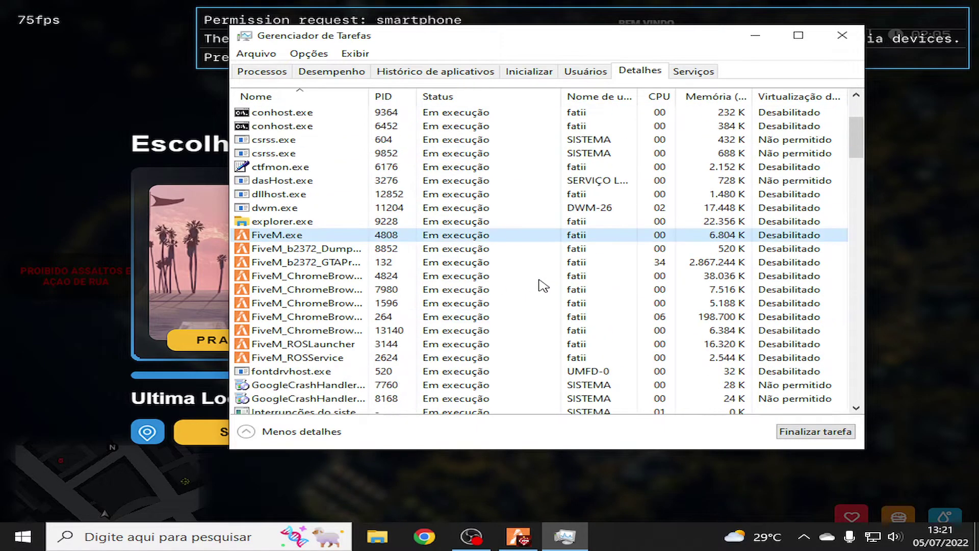
- Set the priority of the FiveM_b2372_DumpServer process to Alta and accept the change
{"action": "left_click", "coordinate": [521, 252]}
{"action": "right_click", "coordinate": [523, 261]}
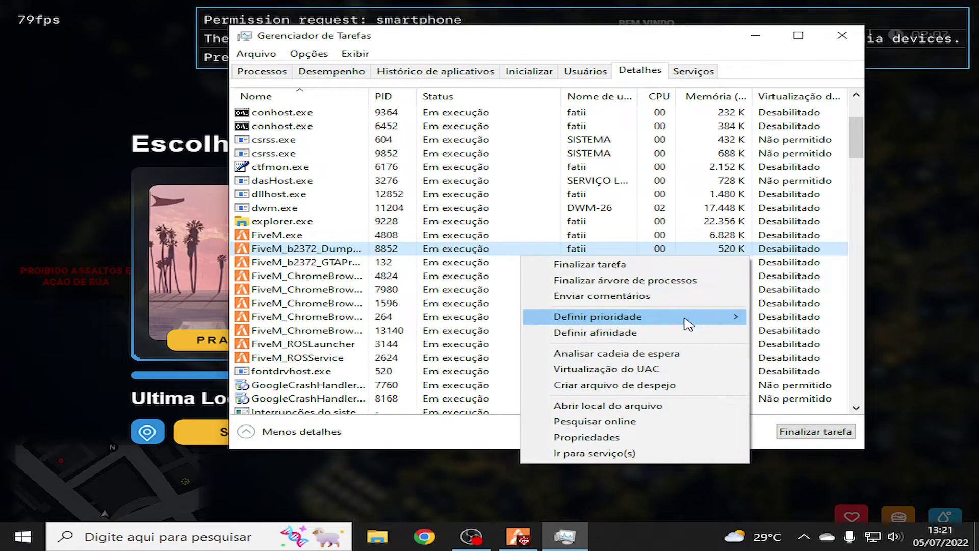
{"action": "mouse_move", "coordinate": [694, 324]}
{"action": "left_click", "coordinate": [827, 335]}
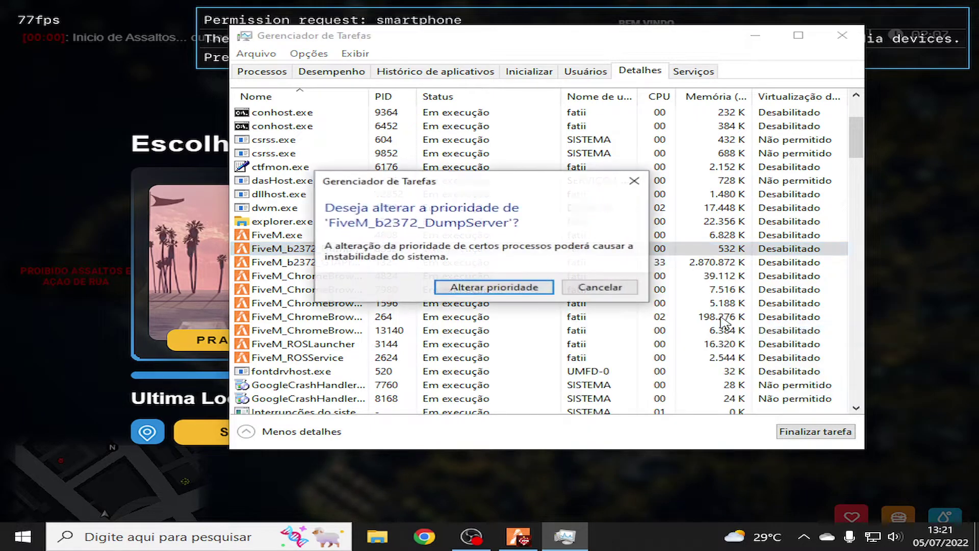
{"action": "left_click", "coordinate": [493, 287]}
- Bring up the priority levels available for the FiveM b2372 GTA process in the detailed list
{"action": "left_click", "coordinate": [507, 263]}
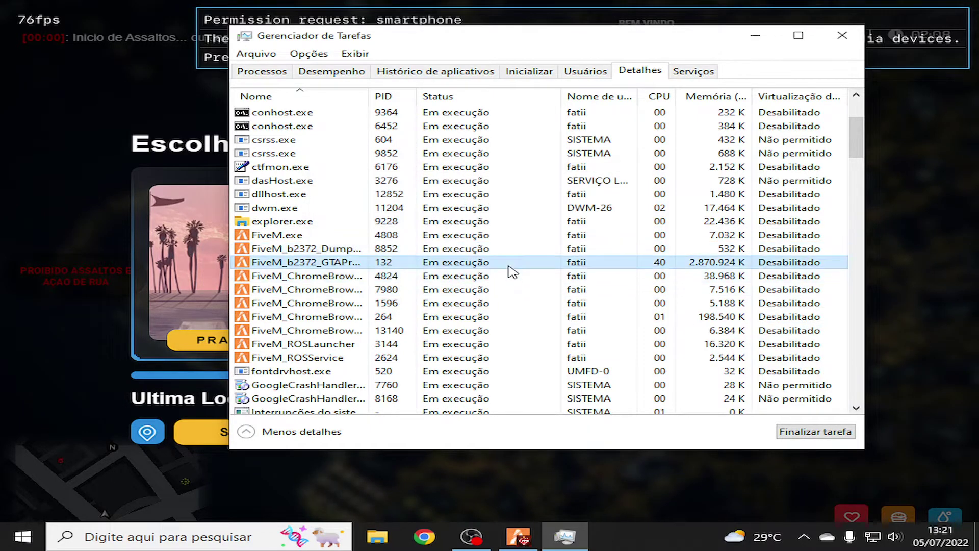
{"action": "right_click", "coordinate": [508, 264]}
{"action": "mouse_move", "coordinate": [696, 332]}
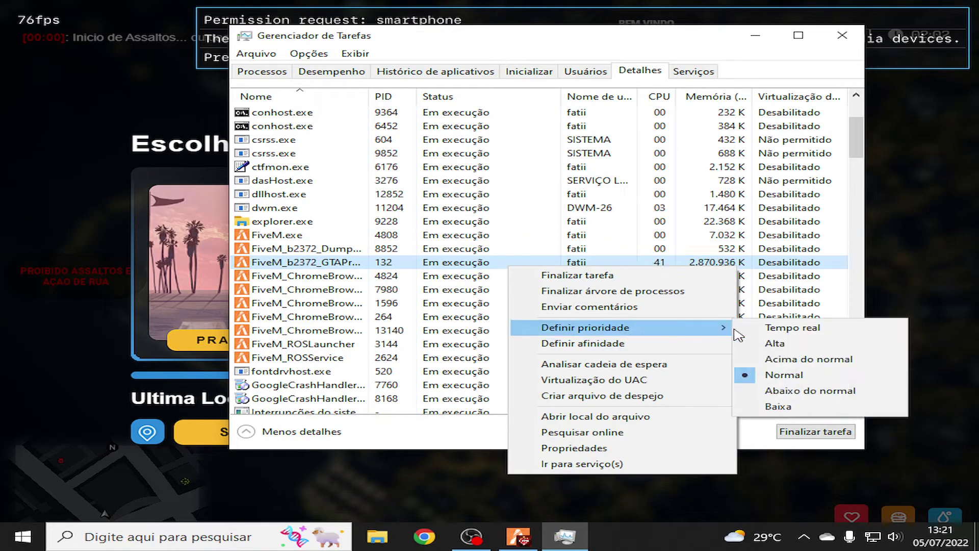
{"action": "left_click", "coordinate": [780, 453]}
{"action": "left_click", "coordinate": [464, 288]}
{"action": "left_click", "coordinate": [464, 289]}
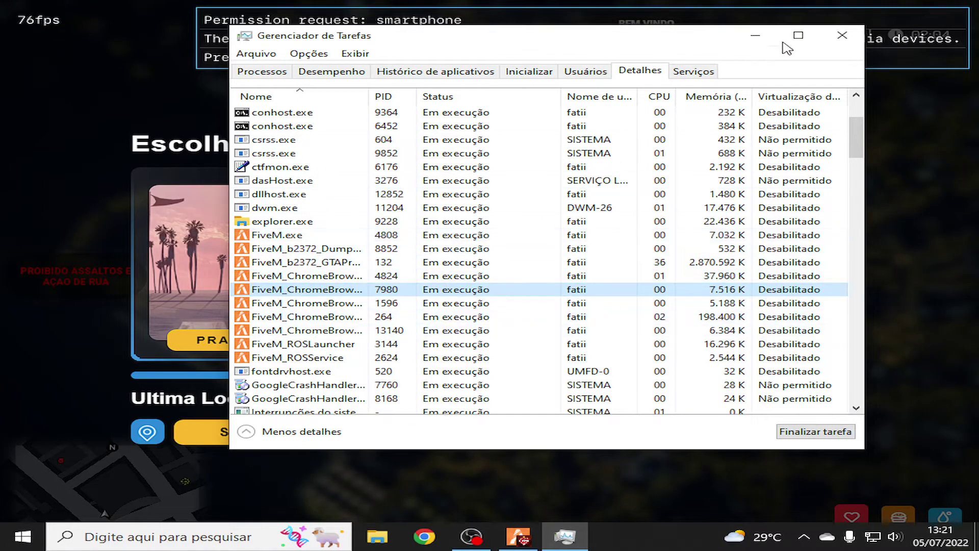
- Look at the services list and close Task Manager to return to the game
{"action": "left_click", "coordinate": [696, 71]}
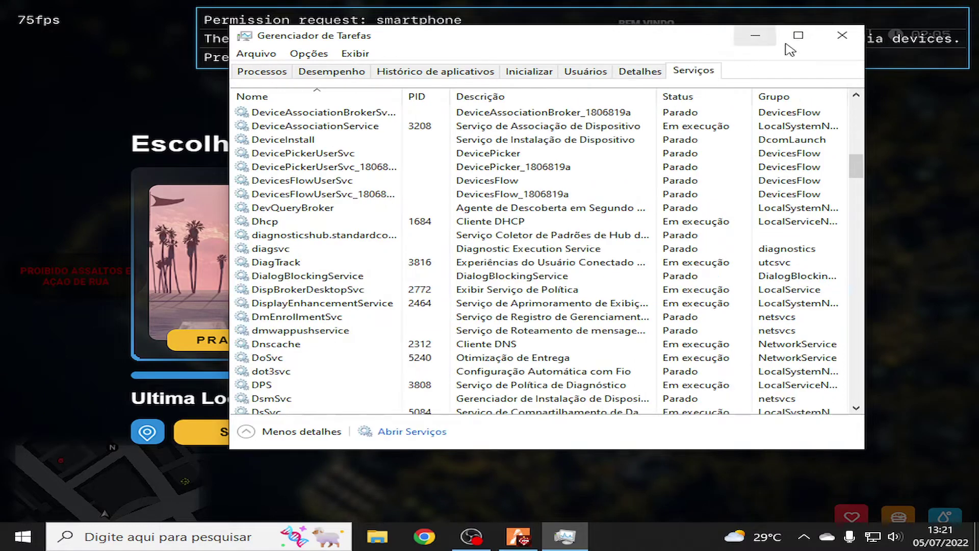
{"action": "left_click", "coordinate": [843, 37]}
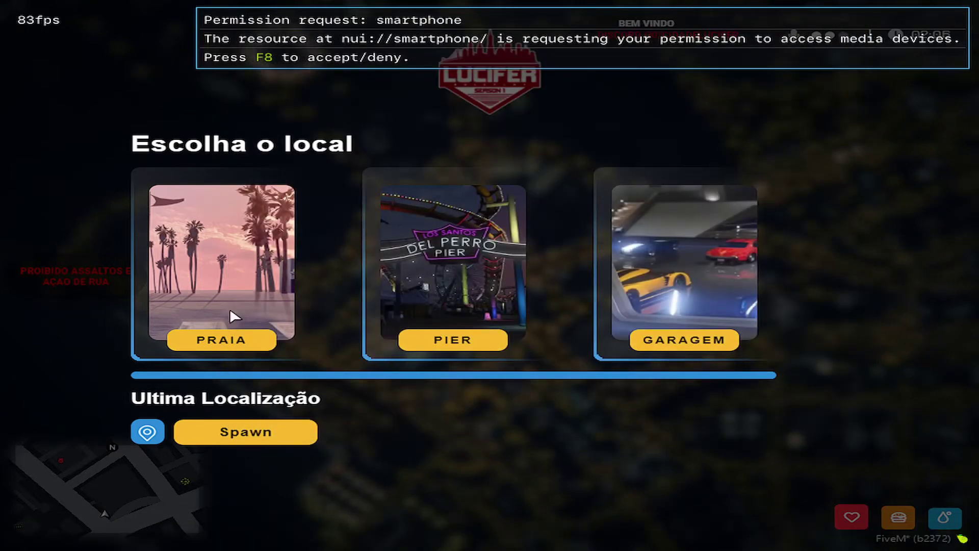
- Spawn at the Garagem location, run the character into the parking booth and try to open the garage there
{"action": "left_click", "coordinate": [666, 346]}
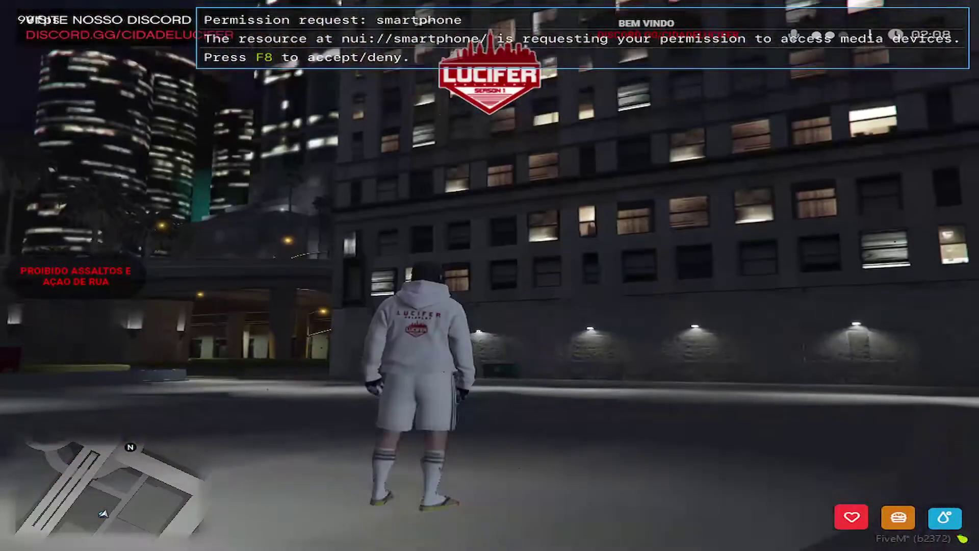
{"action": "key", "text": "w"}
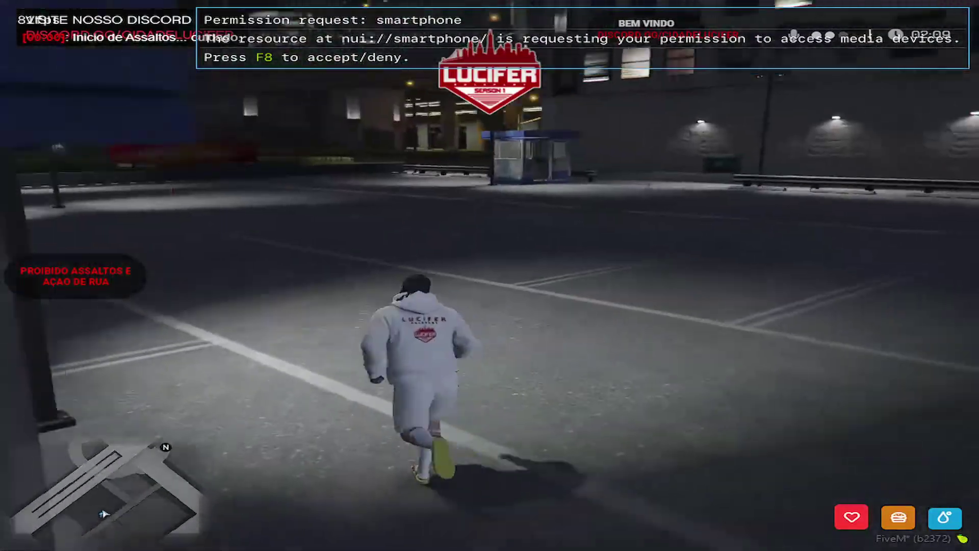
{"action": "key", "text": "w"}
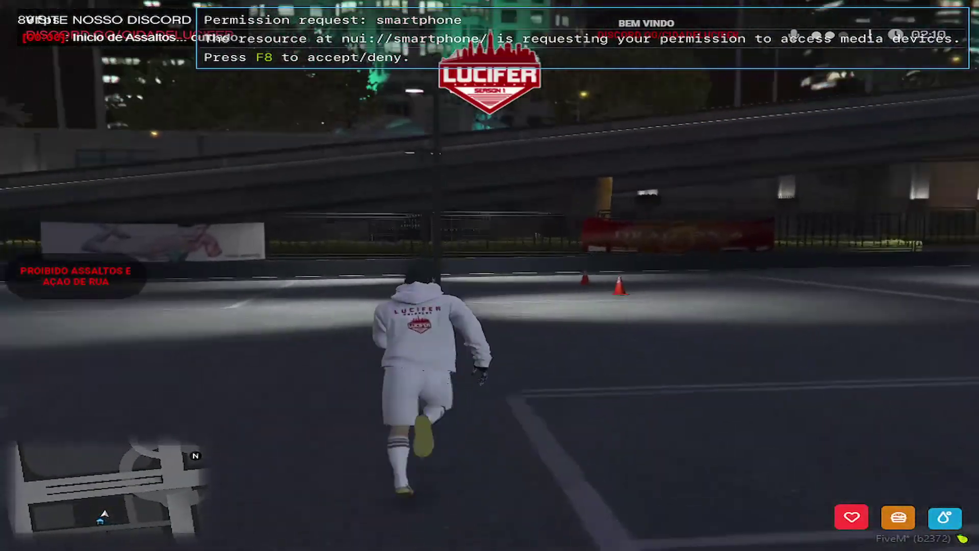
{"action": "key", "text": "w"}
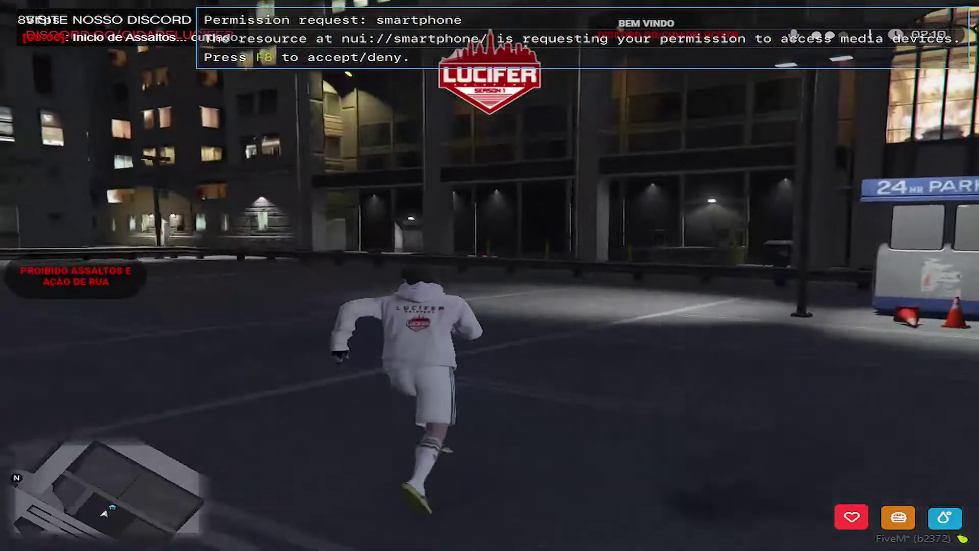
{"action": "key", "text": "w"}
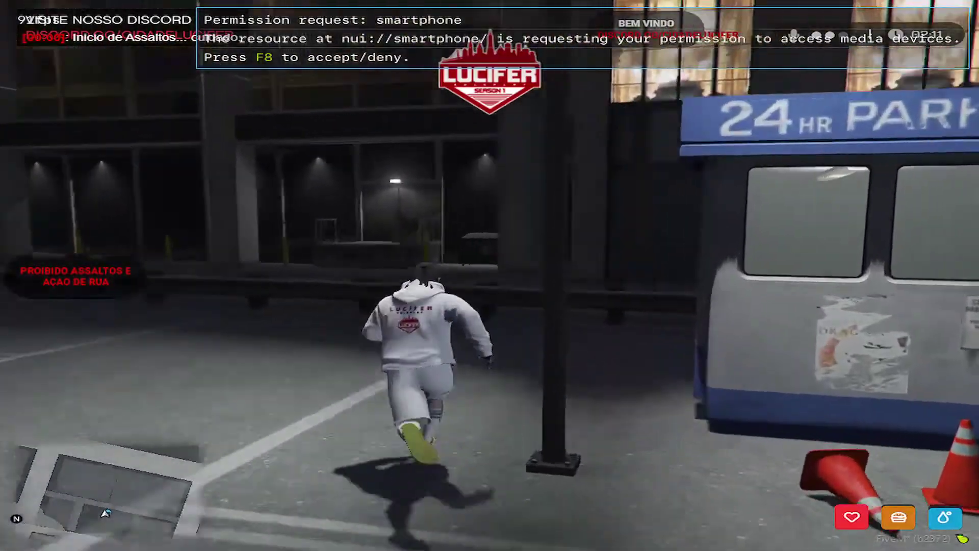
{"action": "key", "text": "w"}
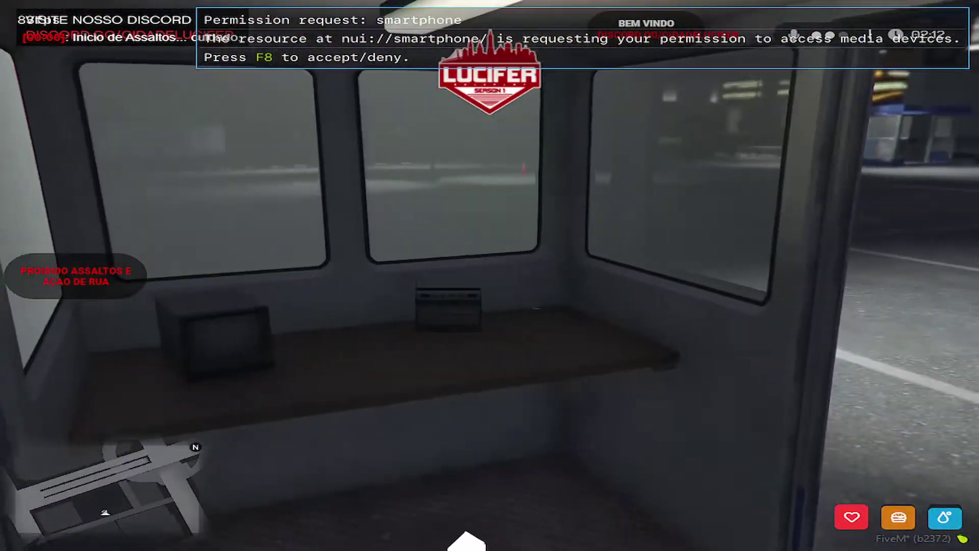
{"action": "key", "text": "w"}
{"action": "key", "text": "e"}
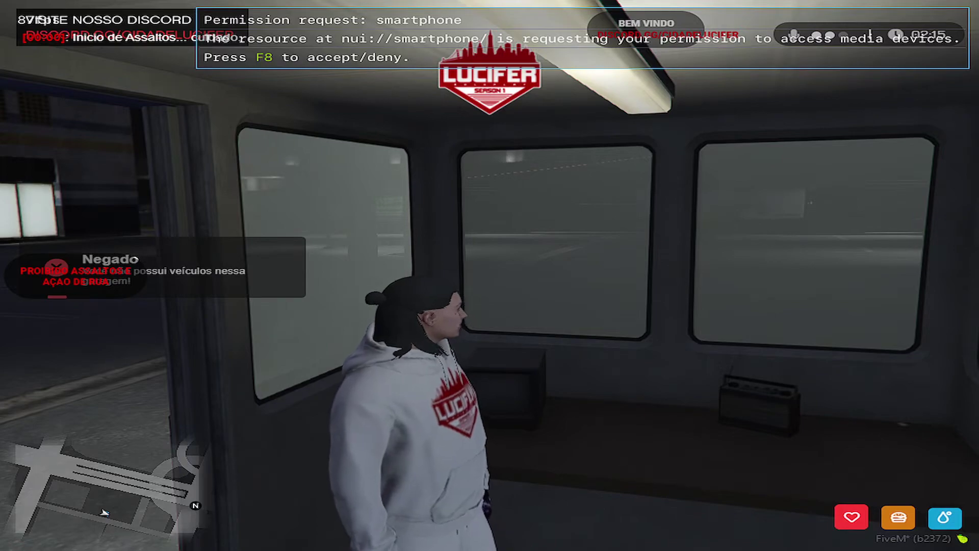
- Allow the smartphone resource to capture the microphone through the FiveM console and close the console
{"action": "key", "text": "w"}
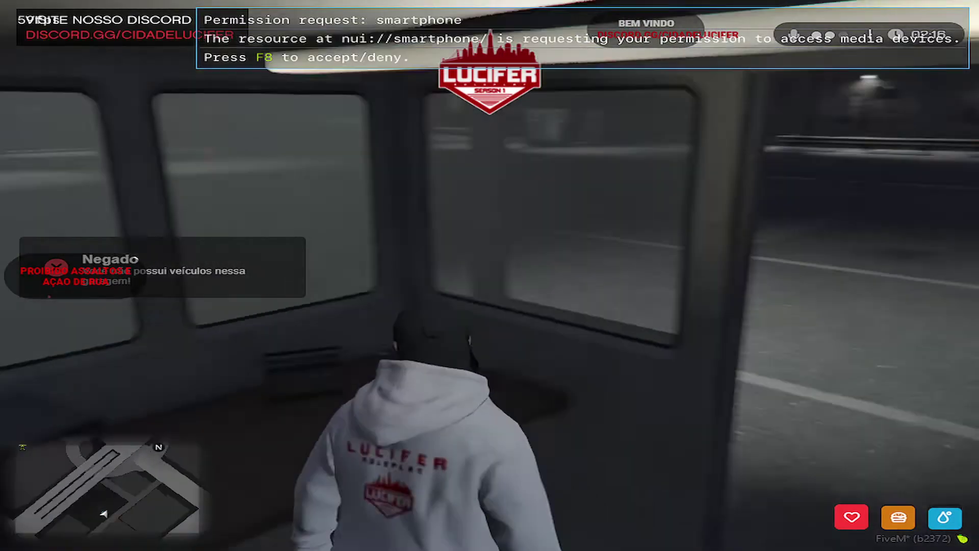
{"action": "key", "text": "w"}
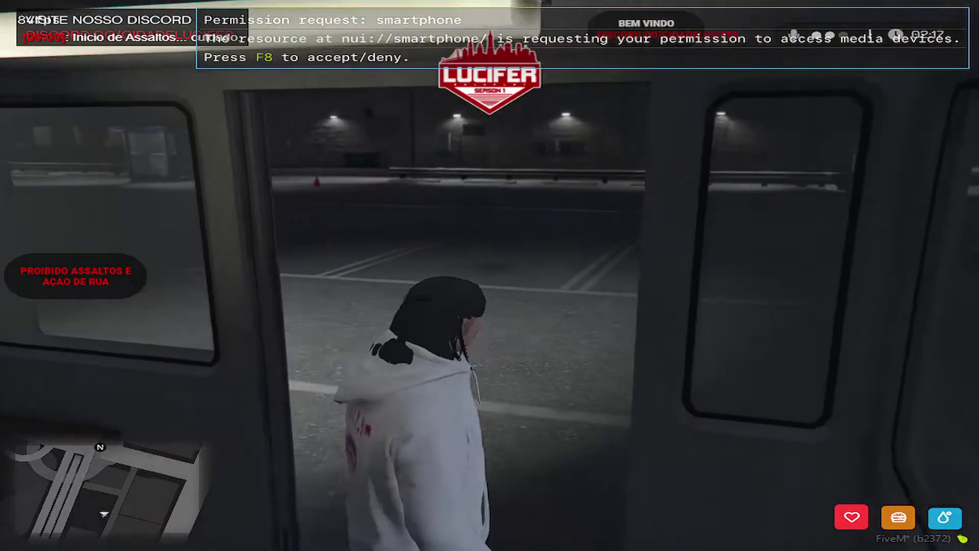
{"action": "key", "text": "F8"}
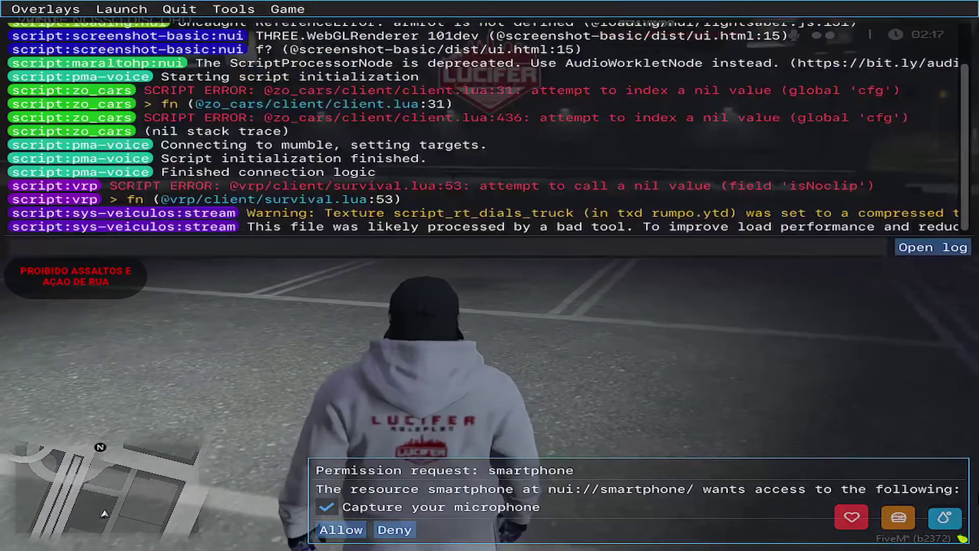
{"action": "left_click", "coordinate": [349, 533]}
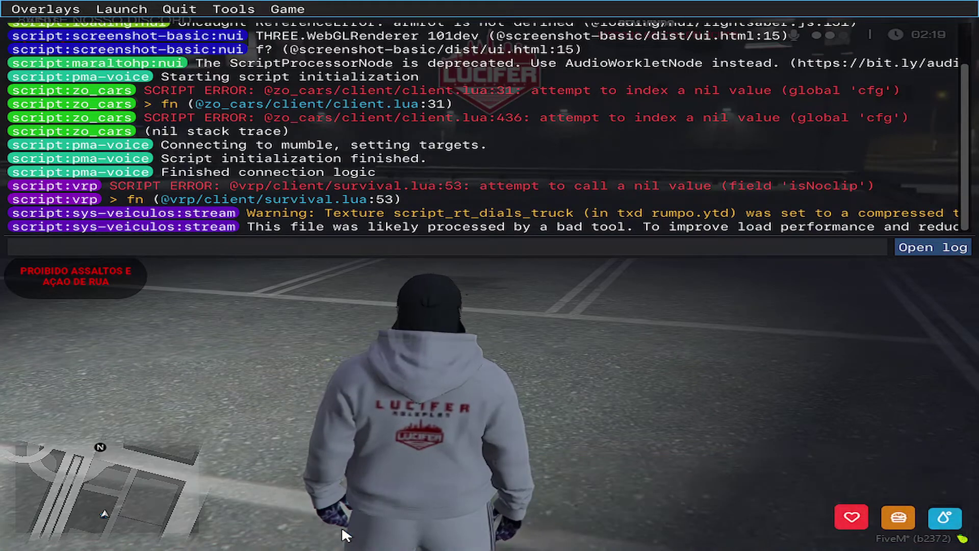
{"action": "key", "text": "F8"}
- Run the character across the parking lot and through the alley onto the main street to check the game's frame rate
{"action": "key", "text": "w"}
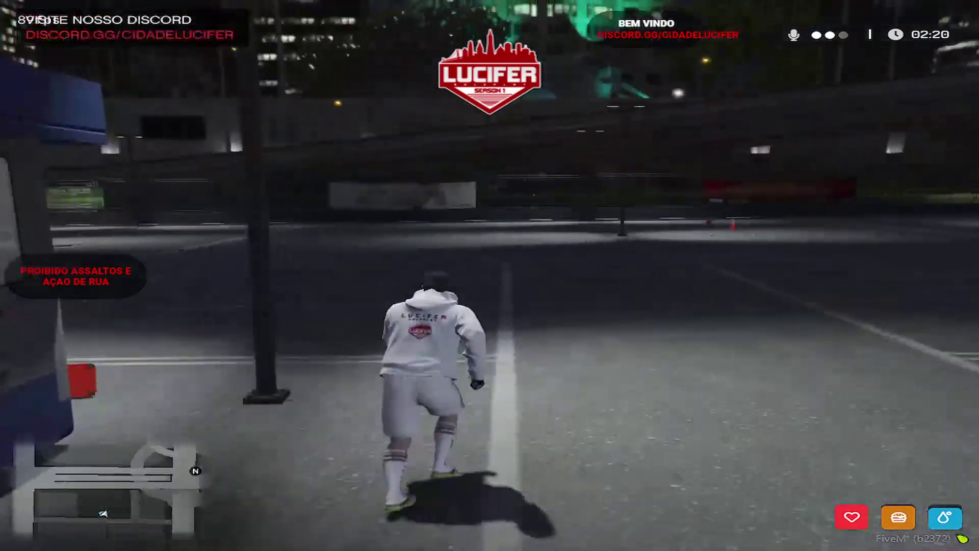
{"action": "key", "text": "w"}
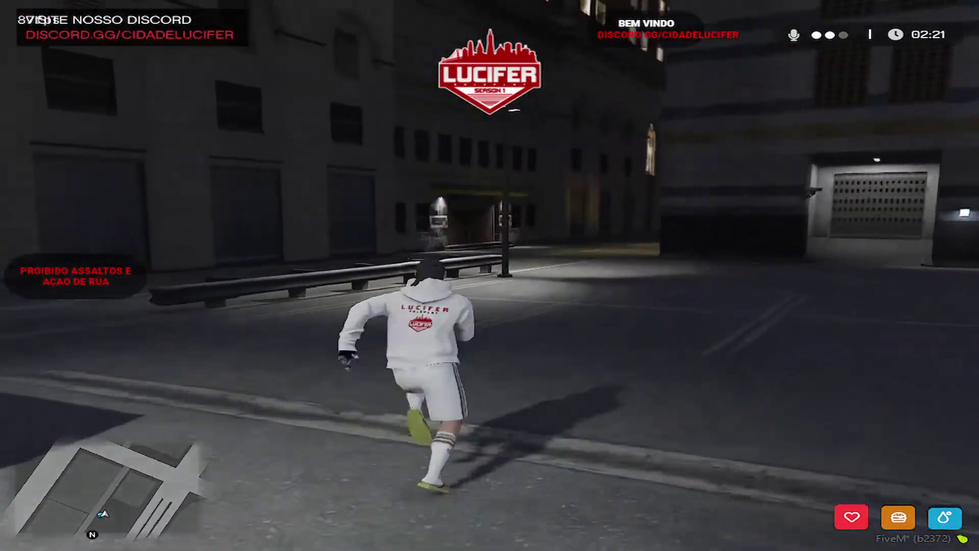
{"action": "key", "text": "w"}
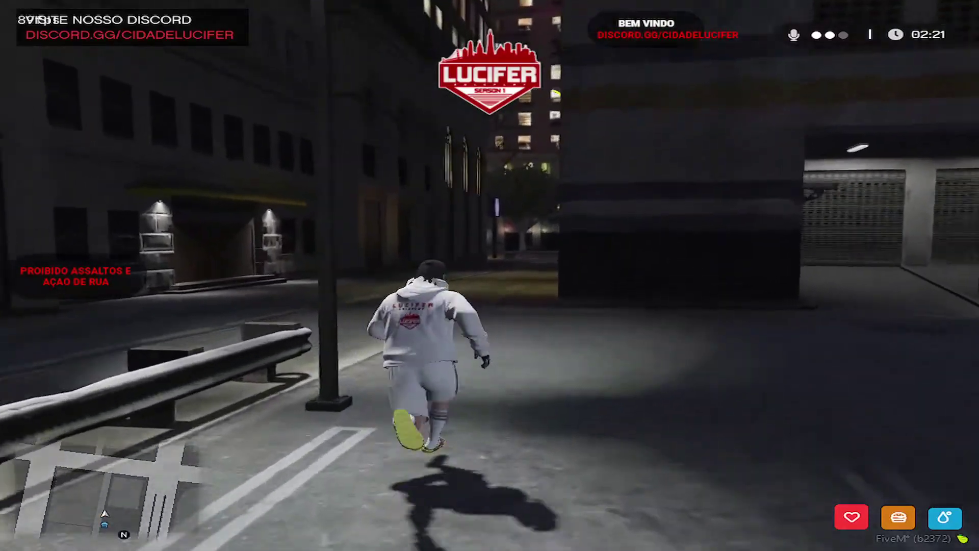
{"action": "key", "text": "w"}
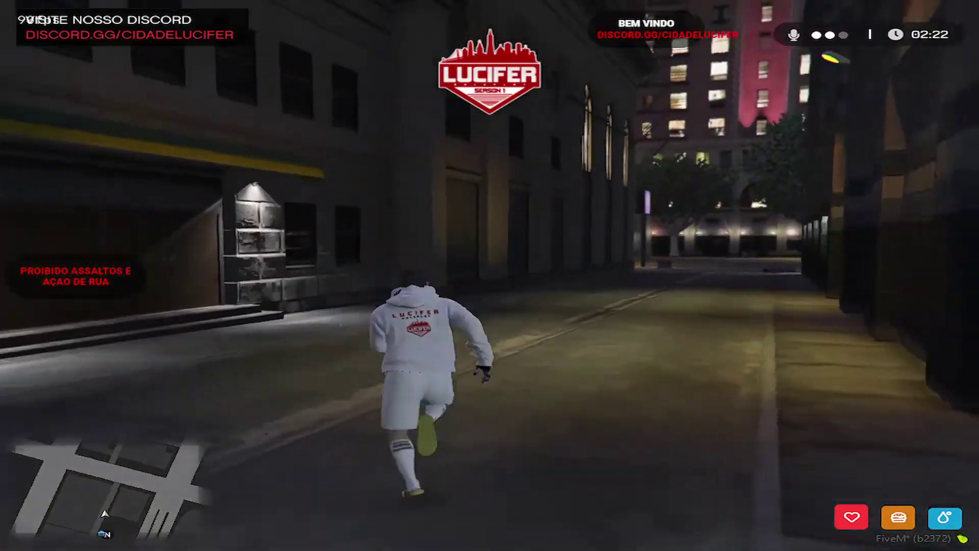
{"action": "key", "text": "w"}
{"action": "key", "text": "w"}
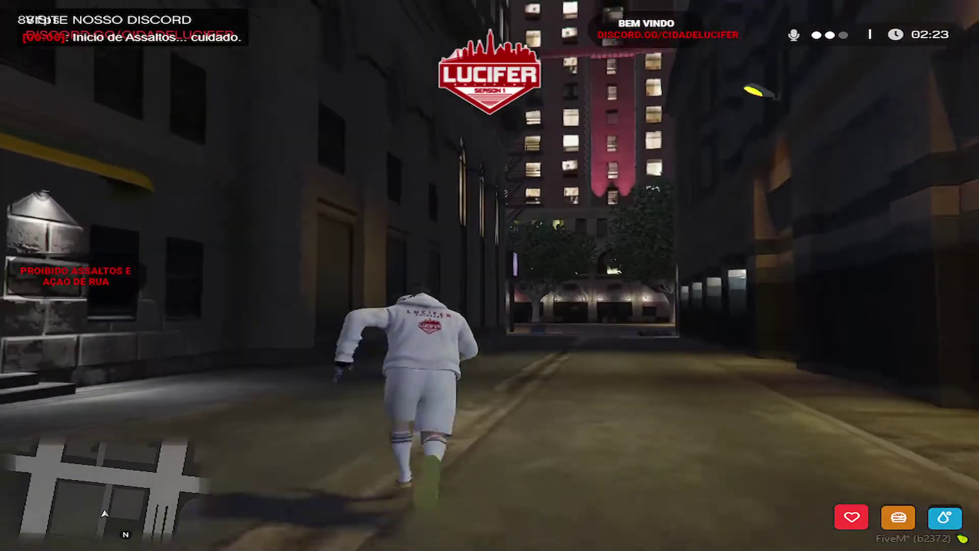
{"action": "key", "text": "w"}
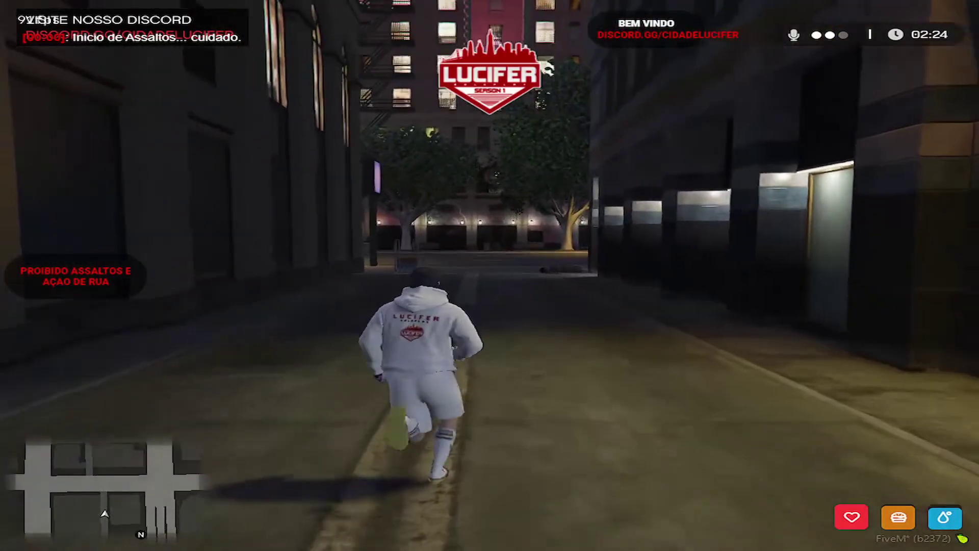
{"action": "key", "text": "w"}
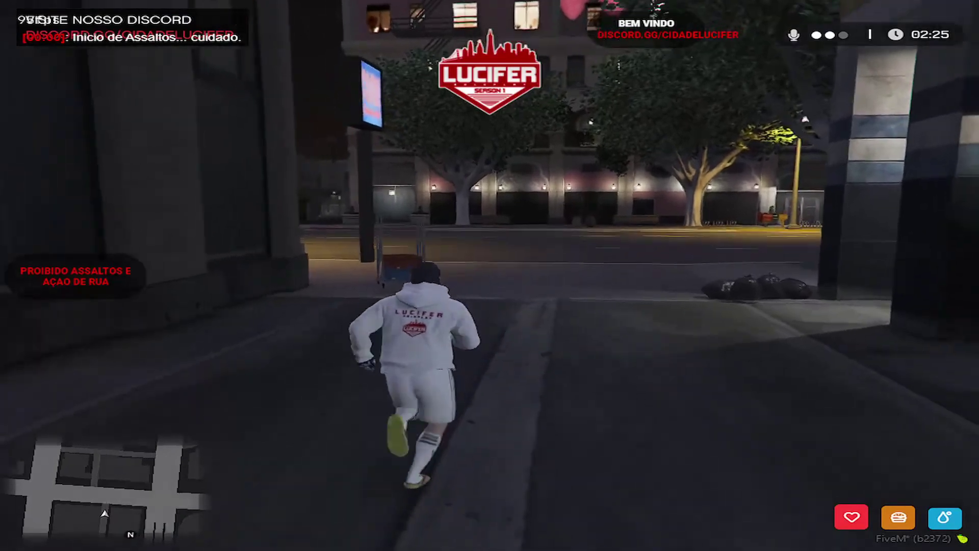
{"action": "key", "text": "w"}
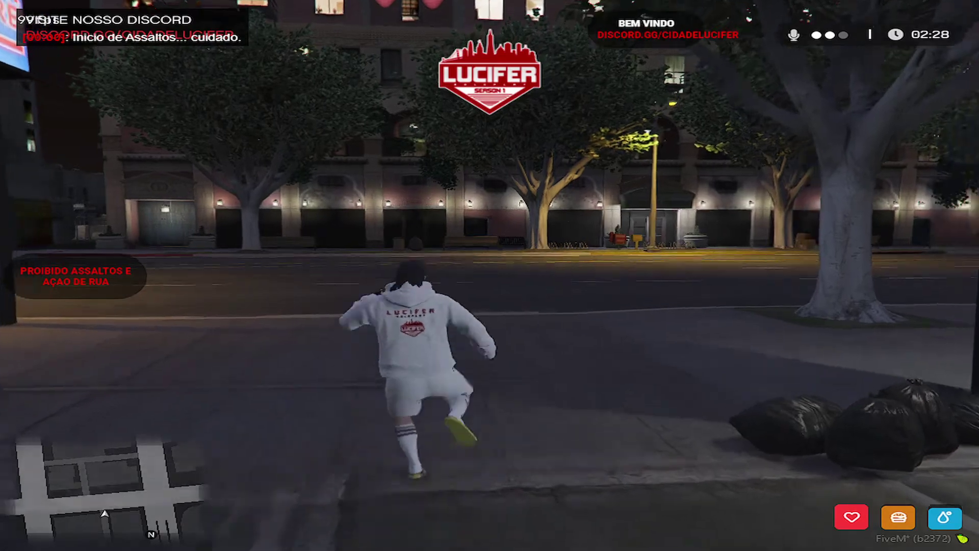
{"action": "key", "text": "w"}
{"action": "key", "text": "w"}
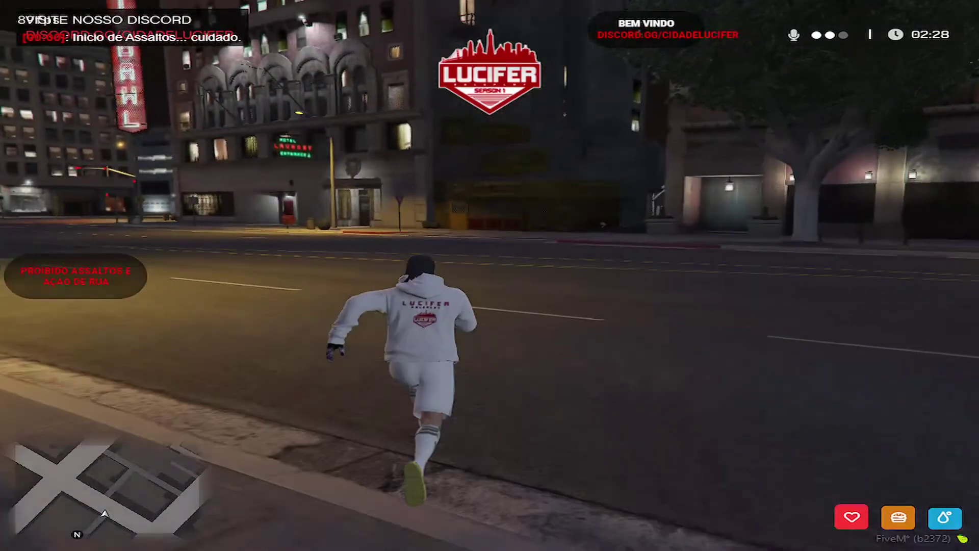
{"action": "key", "text": "w"}
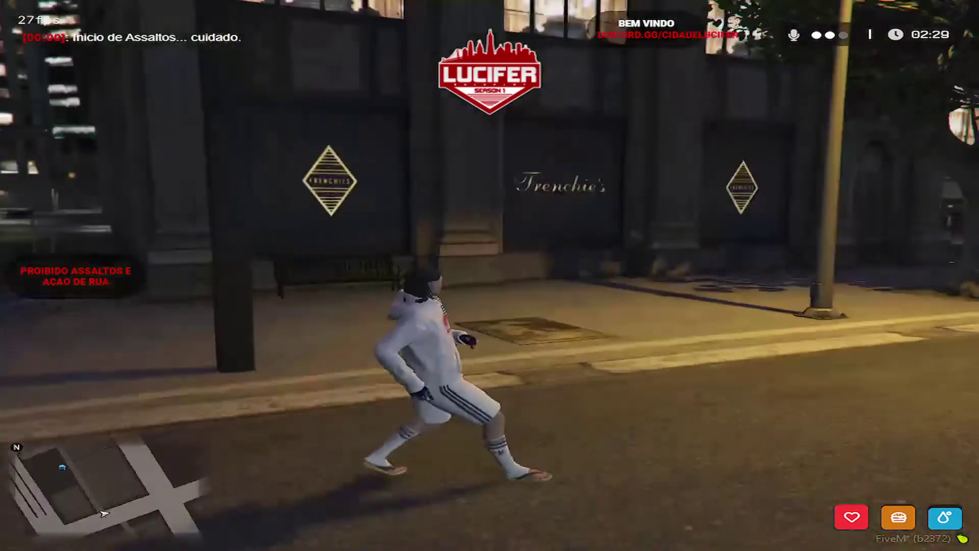
{"action": "key", "text": "s"}
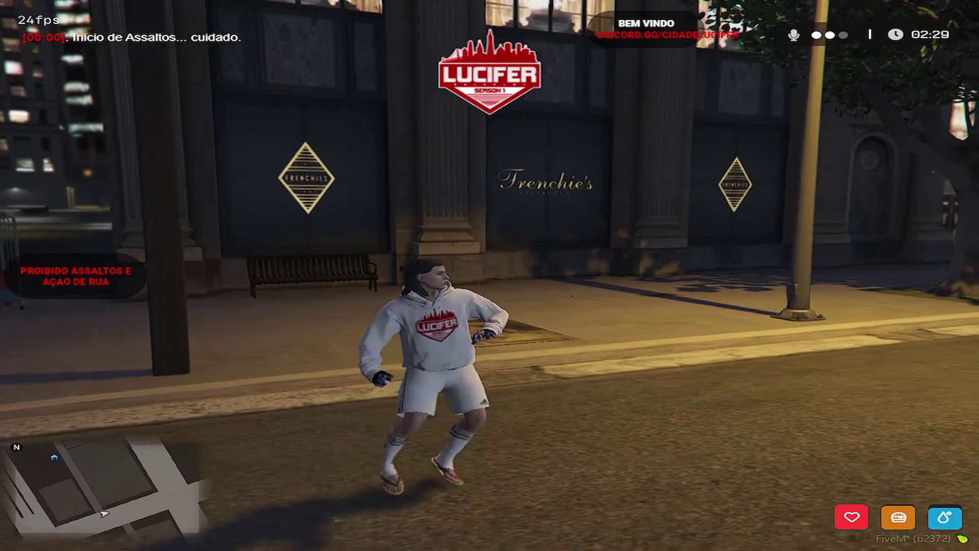